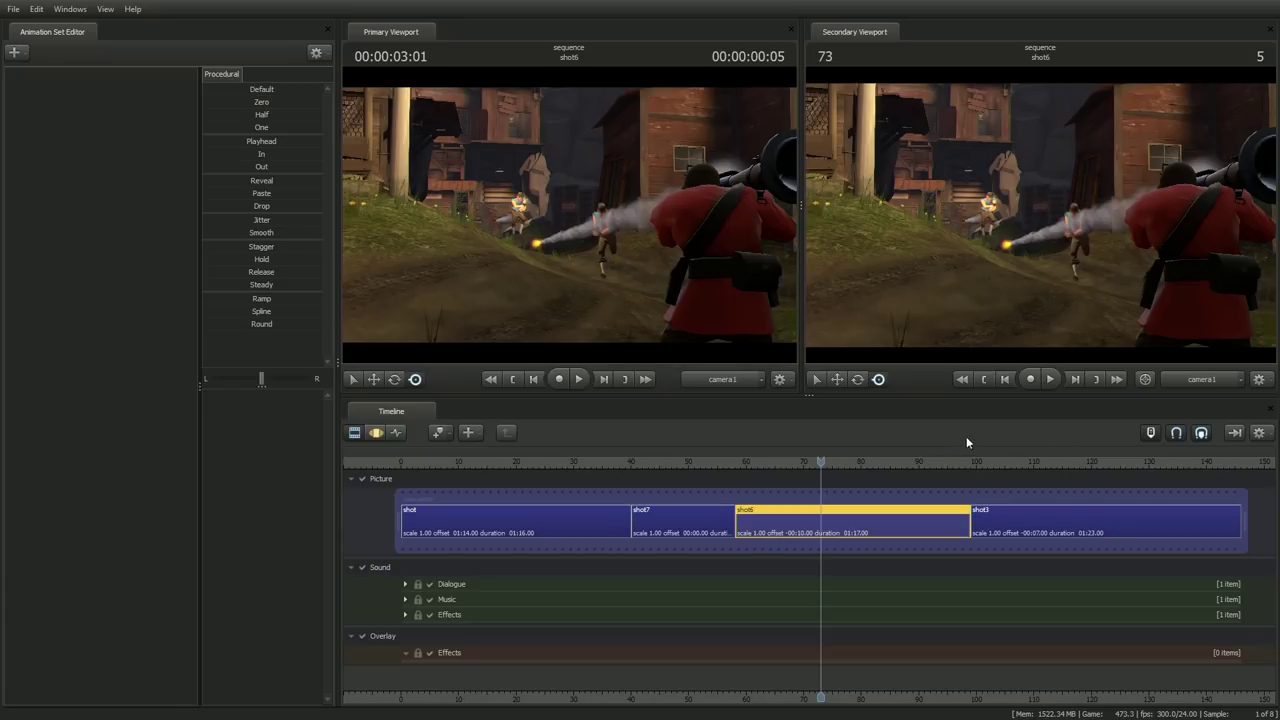
Switch the secondary viewport to the Work Camera and fly it back above the soldier to overlook the scene.
{"action": "left_click", "coordinate": [1189, 379], "text": "ctrl"}
{"action": "key", "text": "s"}
{"action": "left_click_drag", "start_coordinate": [1080, 243], "coordinate": [1085, 297]}
{"action": "key", "text": "s"}
{"action": "key", "text": "a"}
{"action": "mouse_move", "coordinate": [1041, 215]}
{"action": "left_mouse_down"}
{"action": "mouse_move", "coordinate": [1036, 205]}
{"action": "mouse_move", "coordinate": [1041, 215]}
{"action": "left_mouse_up"}
{"action": "key", "text": "d"}
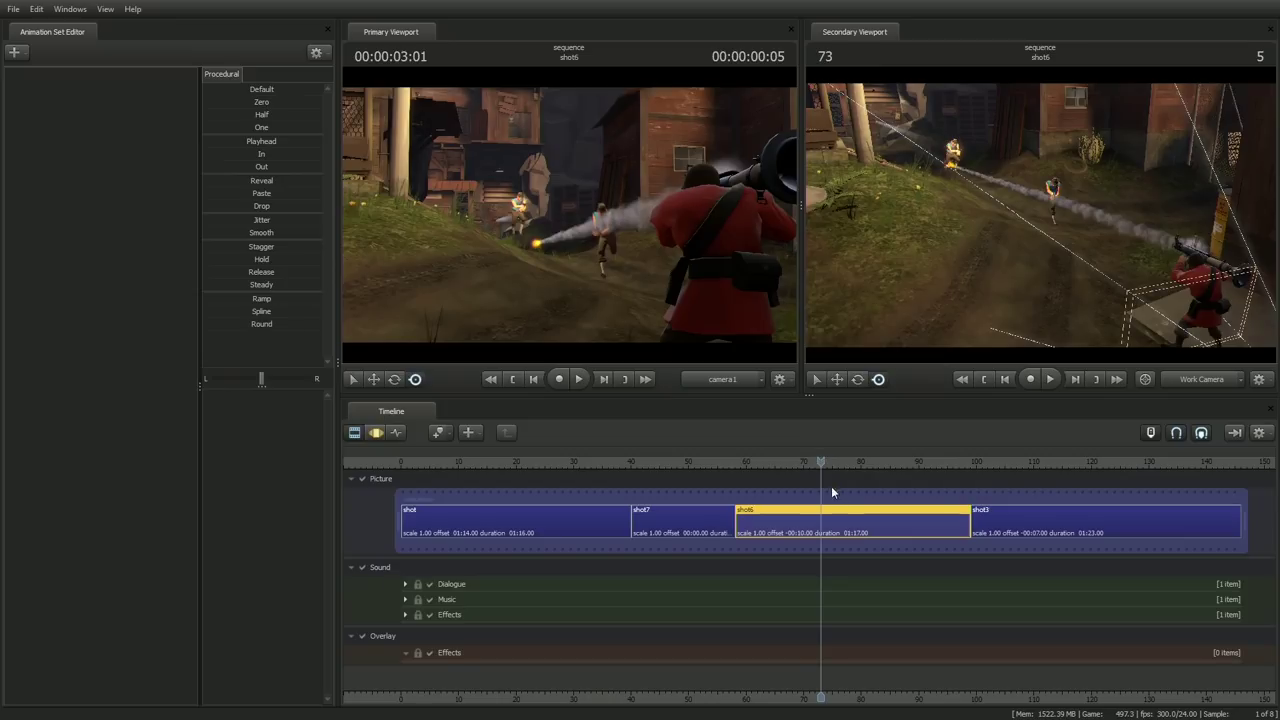
Split shot6 at frame 83, select the part after the cut, and place the playhead at frame 85.
{"action": "left_click_drag", "start_coordinate": [820, 462], "coordinate": [879, 467]}
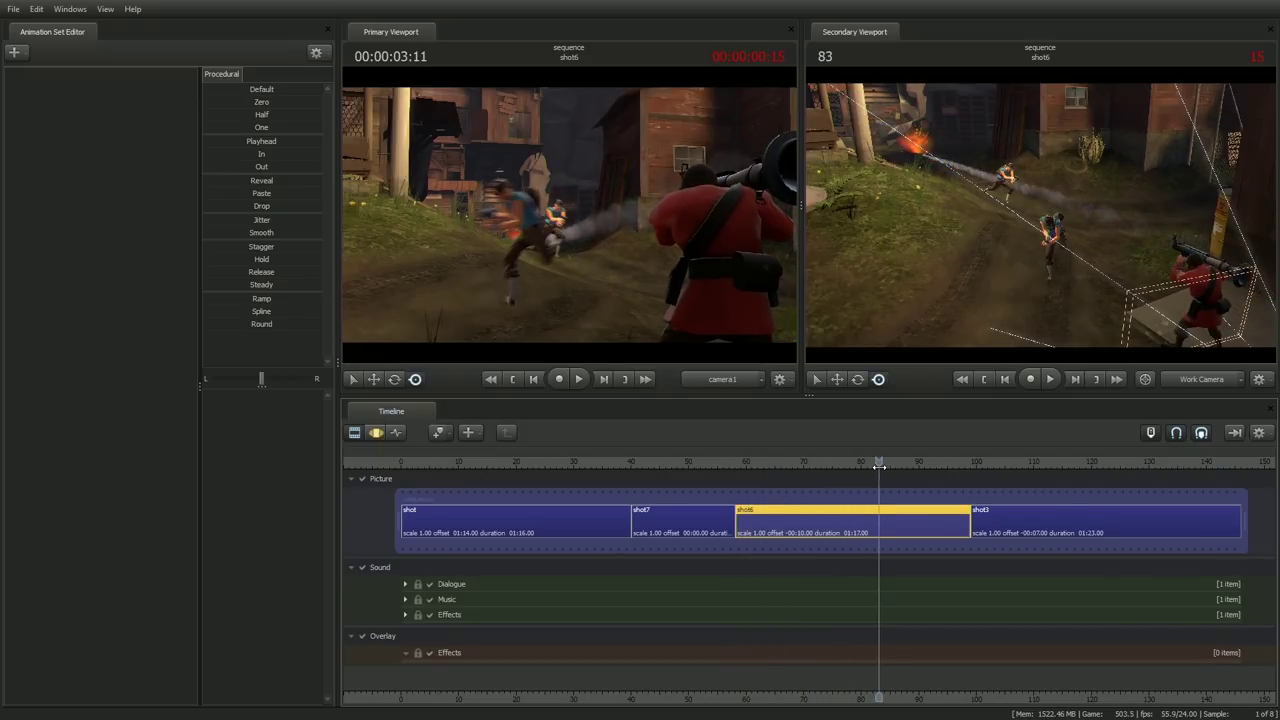
{"action": "key", "text": "b"}
{"action": "left_click", "coordinate": [900, 525]}
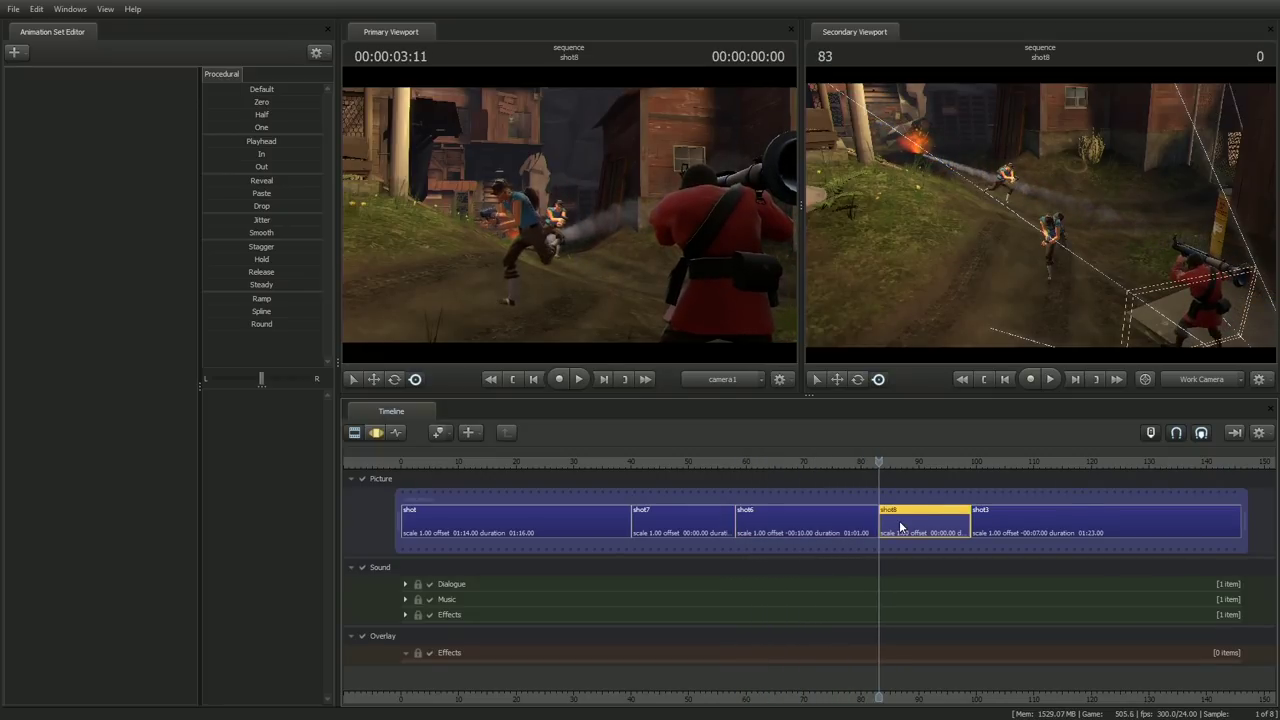
{"action": "scroll", "coordinate": [914, 527], "scroll_direction": "up", "scroll_amount": 2}
{"action": "middle_click_drag", "start_coordinate": [862, 686], "coordinate": [647, 650]}
{"action": "scroll", "coordinate": [702, 605], "scroll_direction": "up", "scroll_amount": 3}
{"action": "left_click_drag", "start_coordinate": [666, 463], "coordinate": [691, 470]}
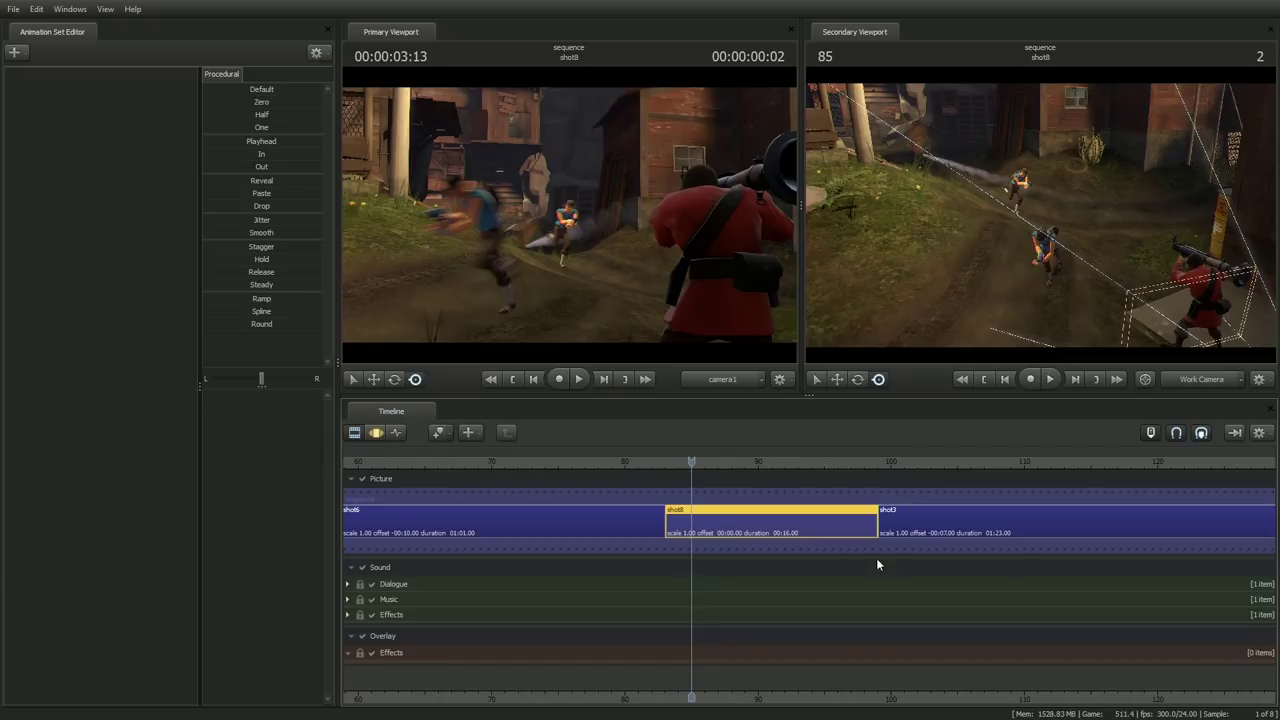
Create animation sets for the existing camera1 and the scout model running closest to the soldier.
{"action": "left_click", "coordinate": [16, 52]}
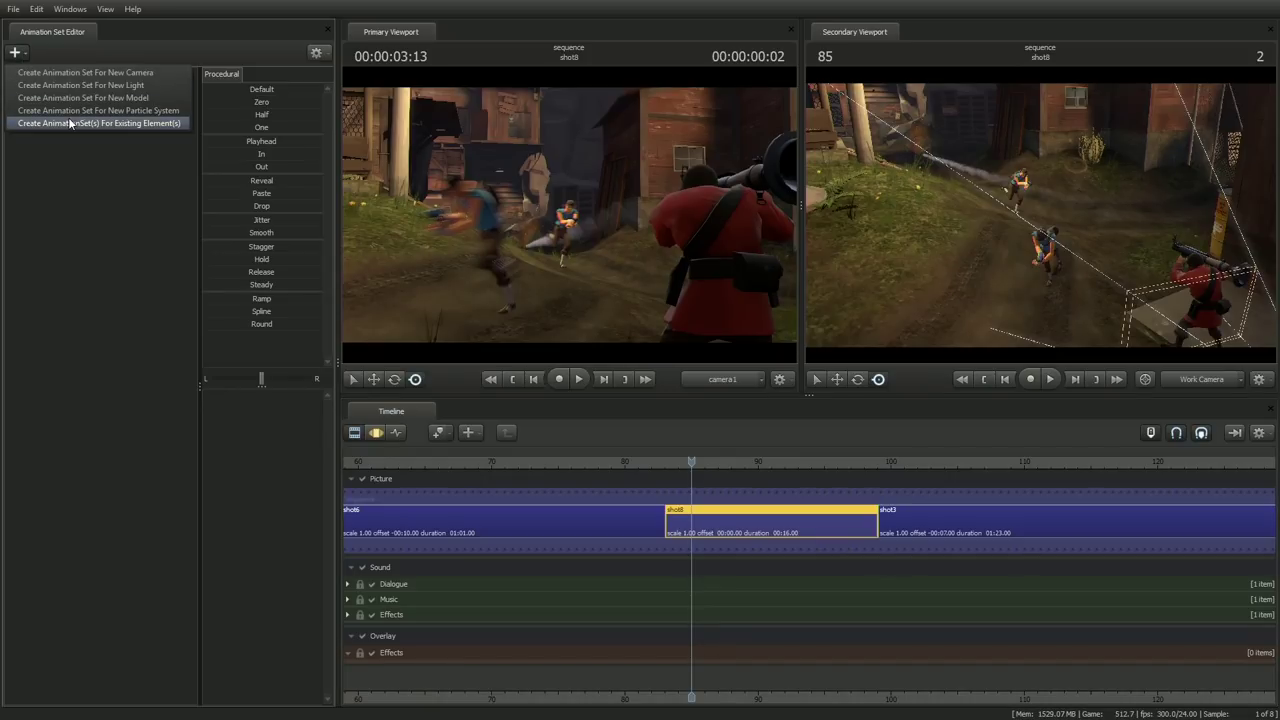
{"action": "left_click", "coordinate": [72, 122]}
{"action": "left_click", "coordinate": [581, 154]}
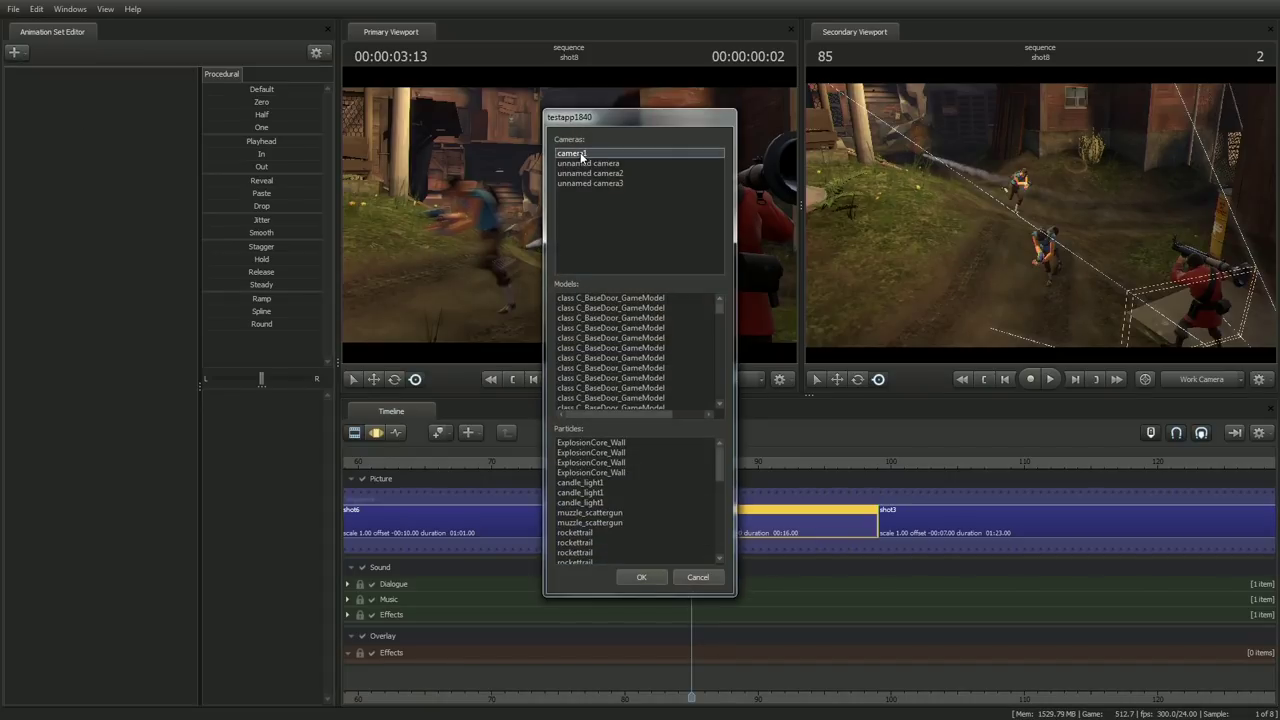
{"action": "scroll", "coordinate": [722, 338], "scroll_direction": "down", "scroll_amount": 5}
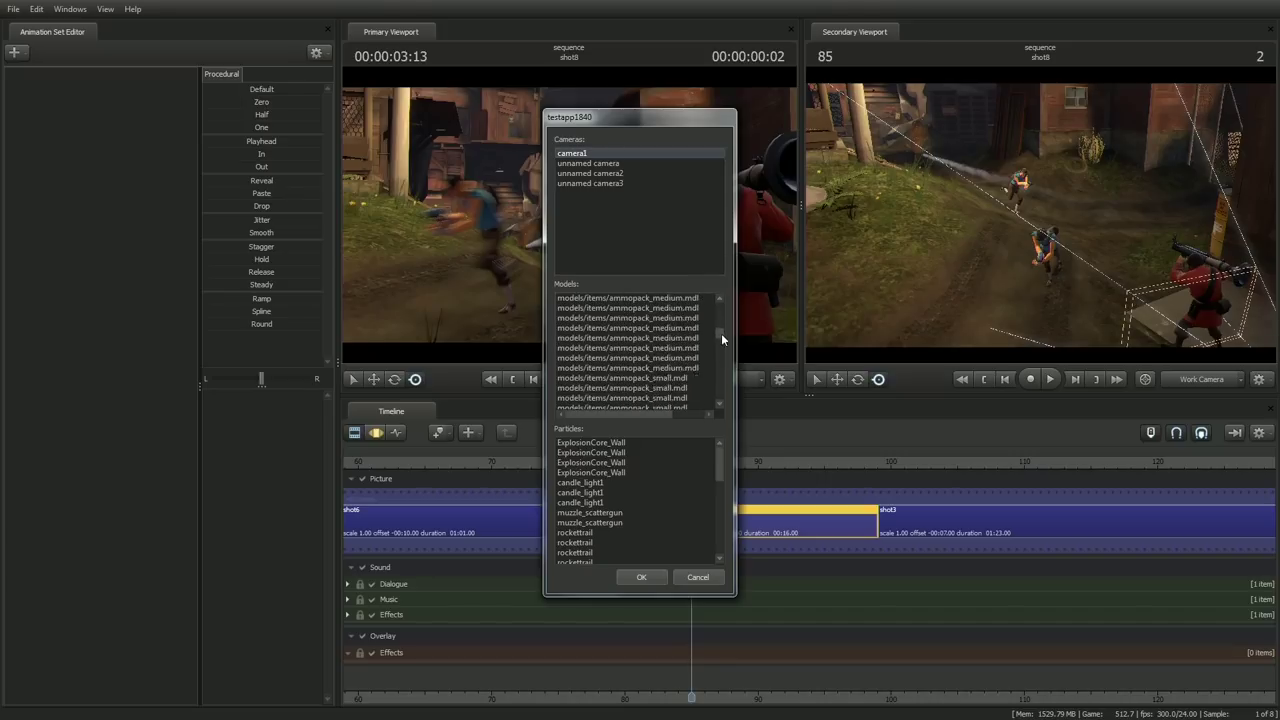
{"action": "scroll", "coordinate": [724, 353], "scroll_direction": "up", "scroll_amount": 3}
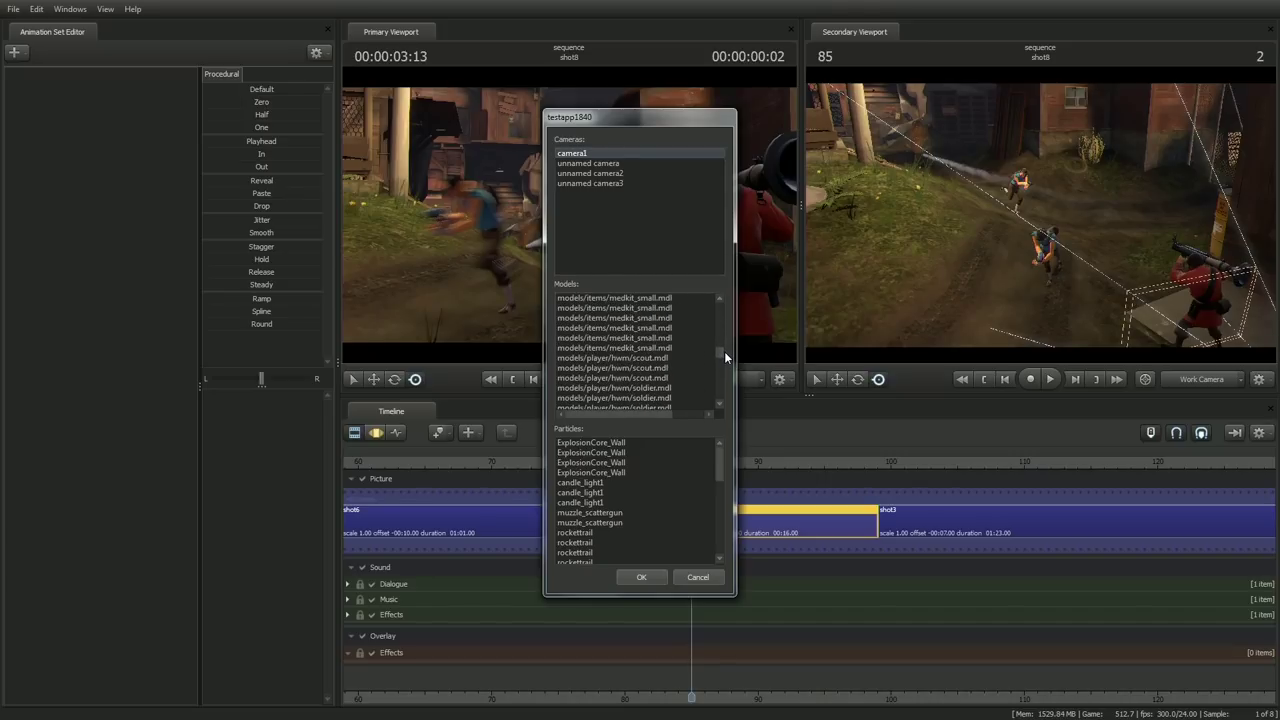
{"action": "left_click", "coordinate": [656, 368]}
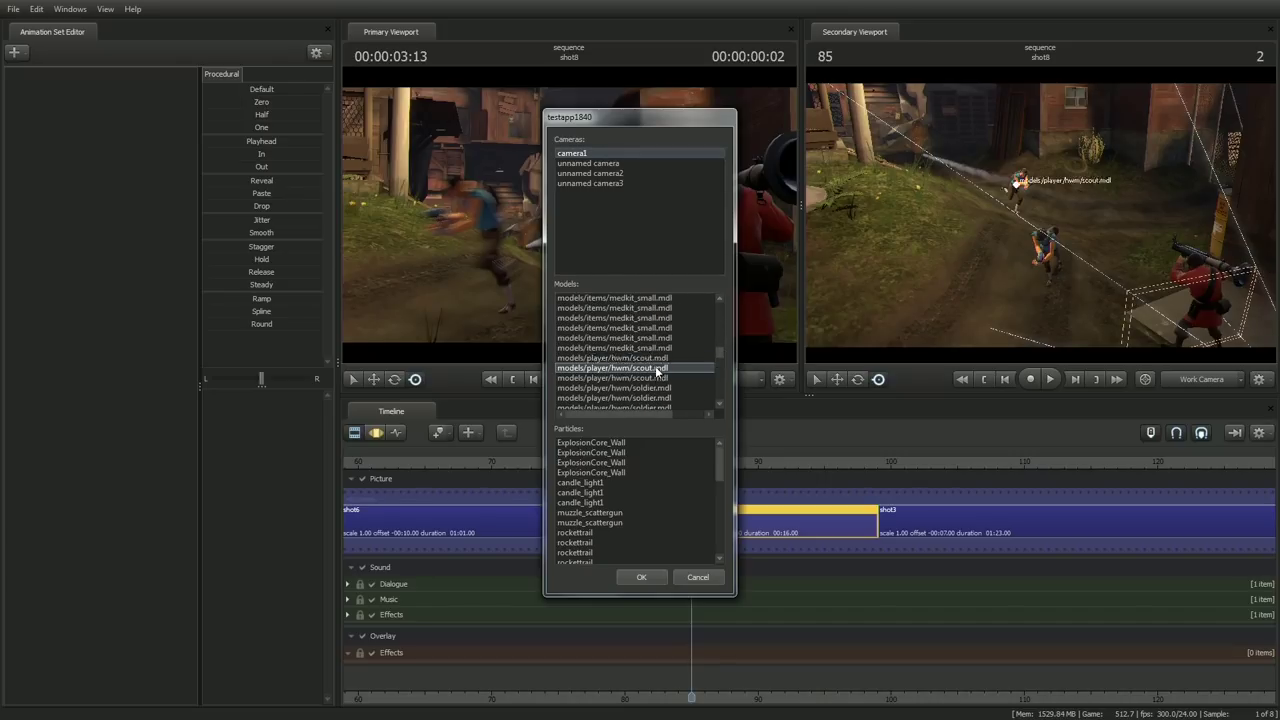
{"action": "left_click", "coordinate": [656, 378]}
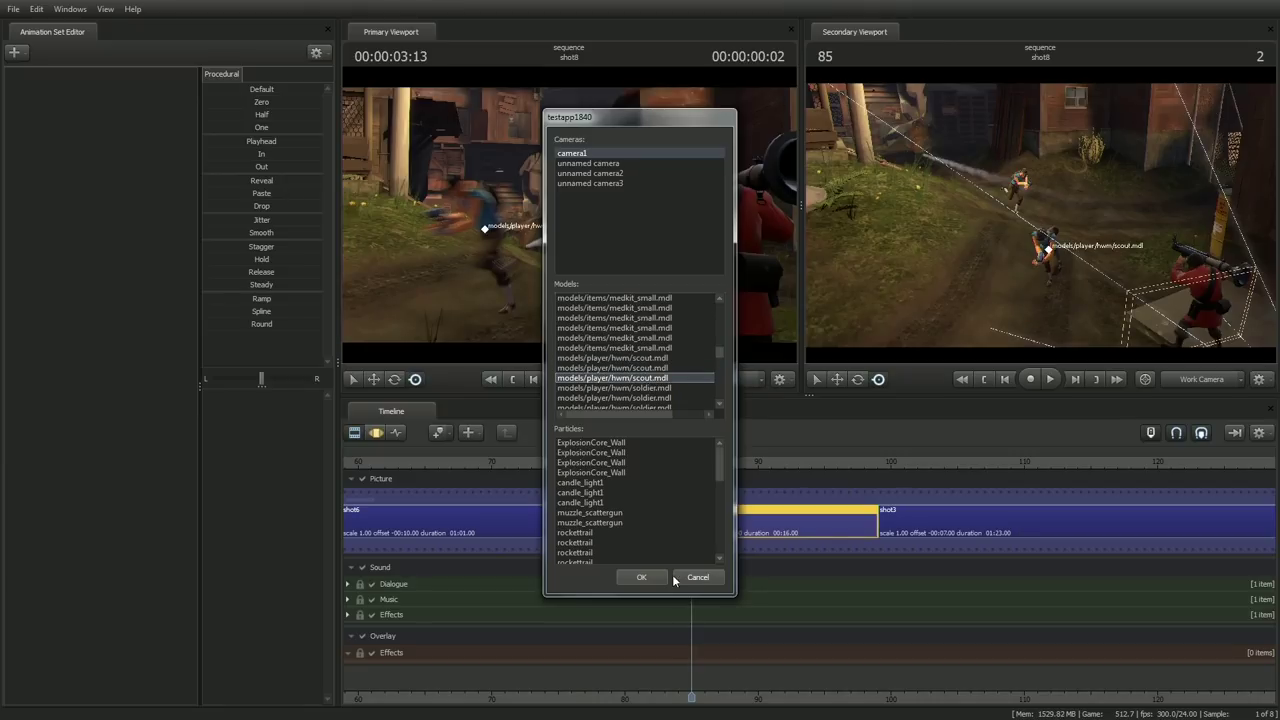
{"action": "left_click", "coordinate": [642, 577]}
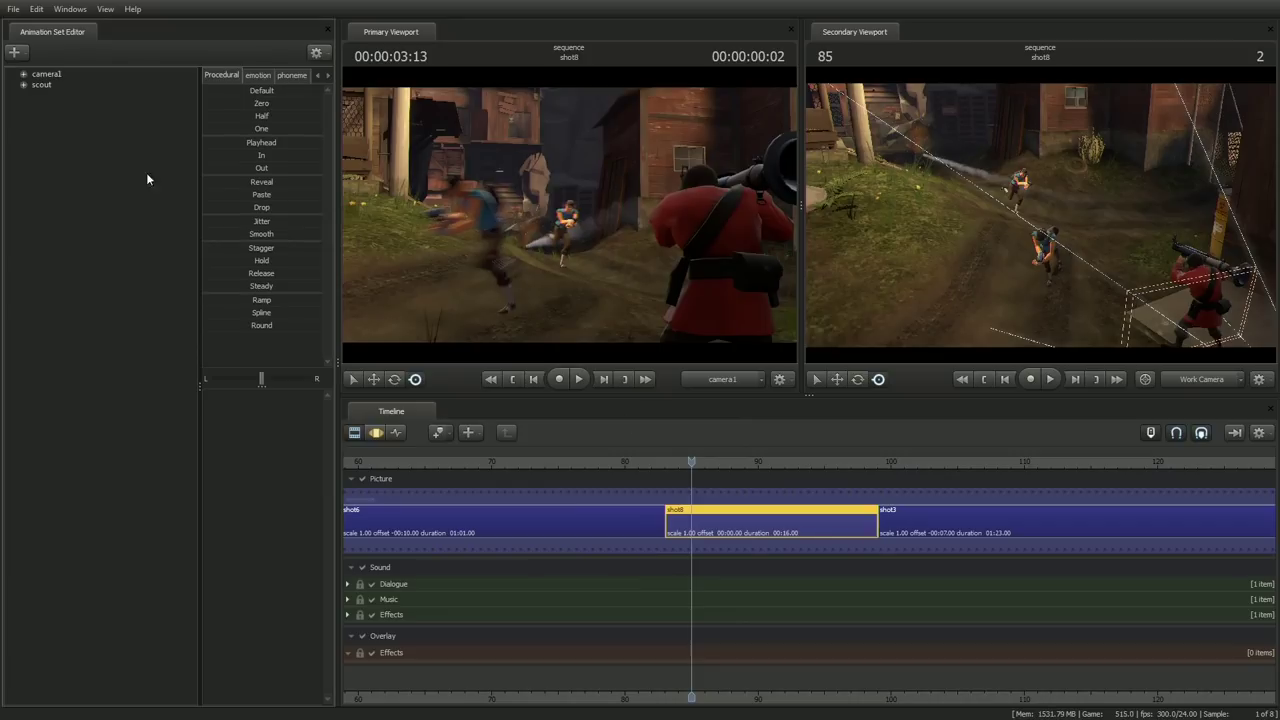
Switch the timeline to the Motion Editor and expand camera1's controls and the scout's Body group.
{"action": "key", "text": "F3"}
{"action": "scroll", "coordinate": [770, 583], "scroll_direction": "up", "scroll_amount": 4}
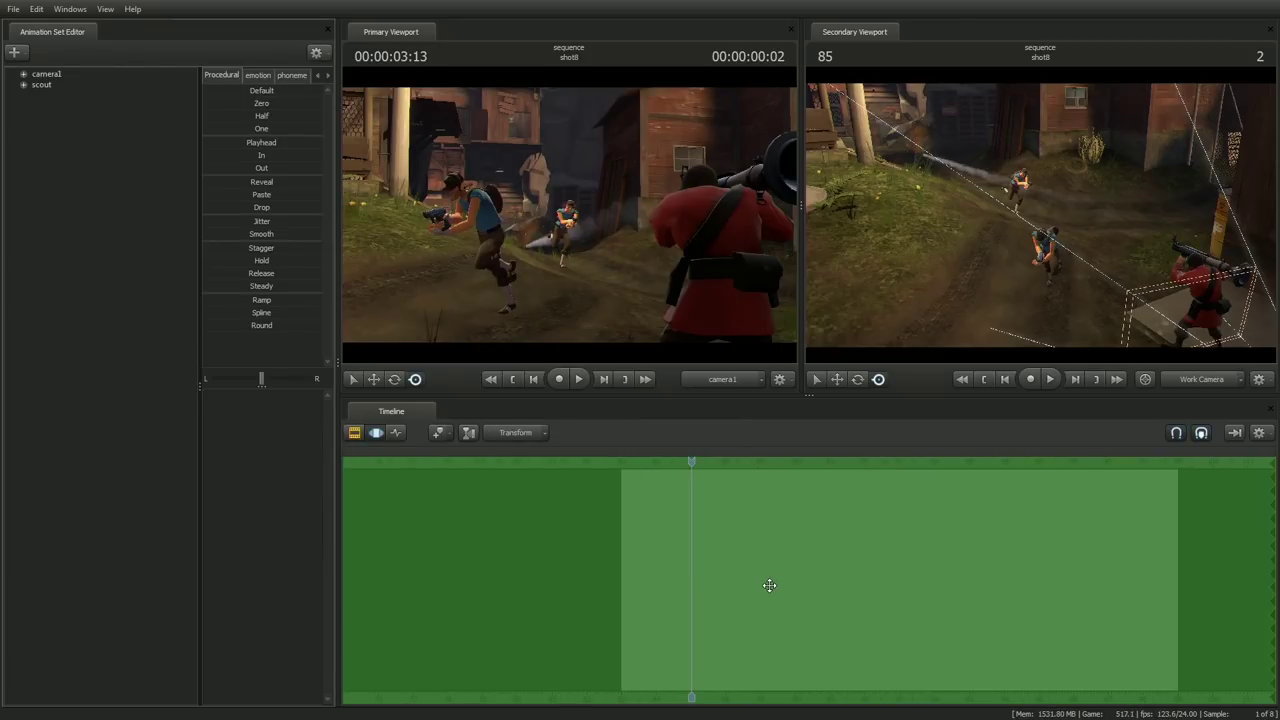
{"action": "left_click_drag", "start_coordinate": [691, 696], "coordinate": [611, 685]}
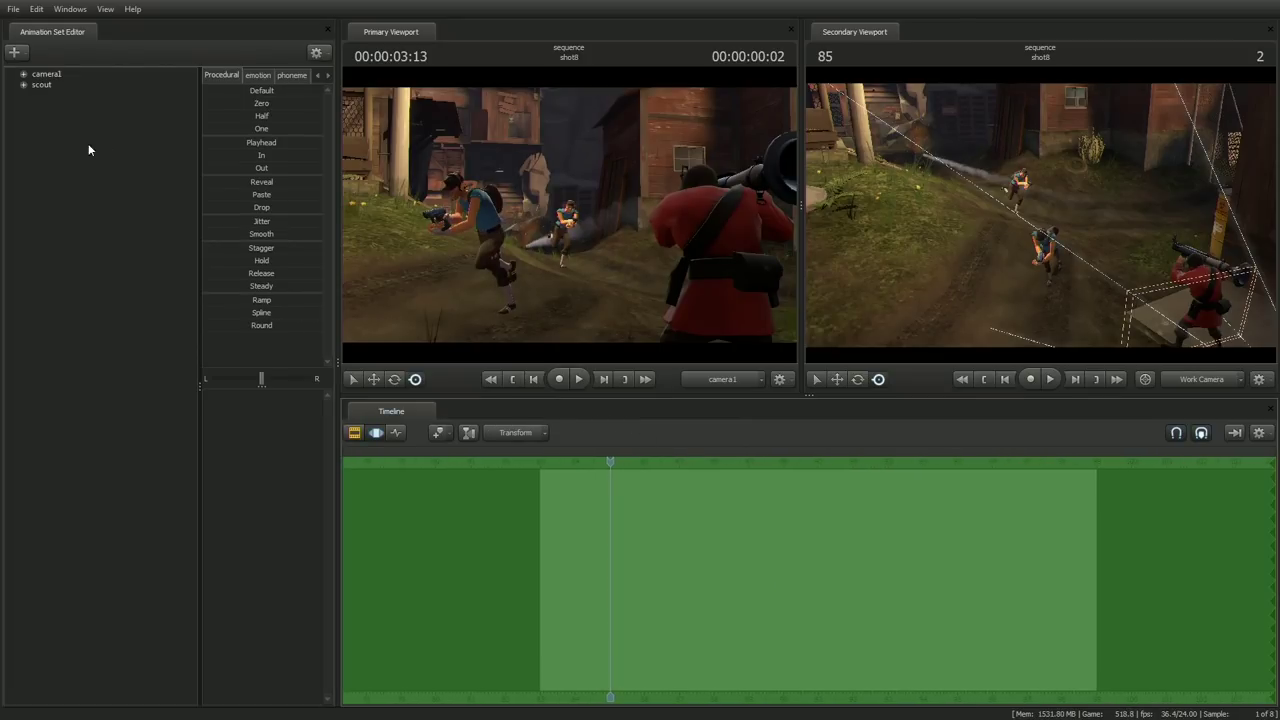
{"action": "left_click", "coordinate": [23, 73]}
{"action": "left_click", "coordinate": [37, 85]}
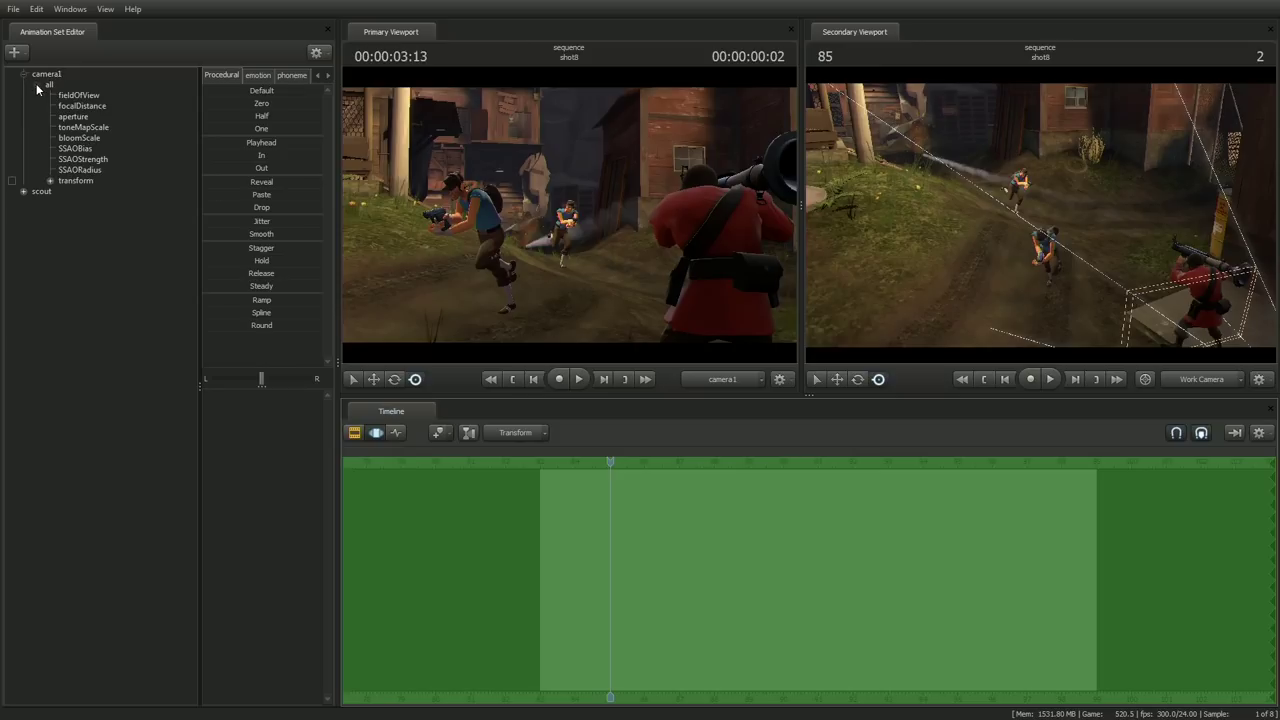
{"action": "left_click", "coordinate": [12, 182]}
{"action": "left_click", "coordinate": [12, 183]}
{"action": "left_click", "coordinate": [23, 191]}
{"action": "left_click", "coordinate": [38, 212]}
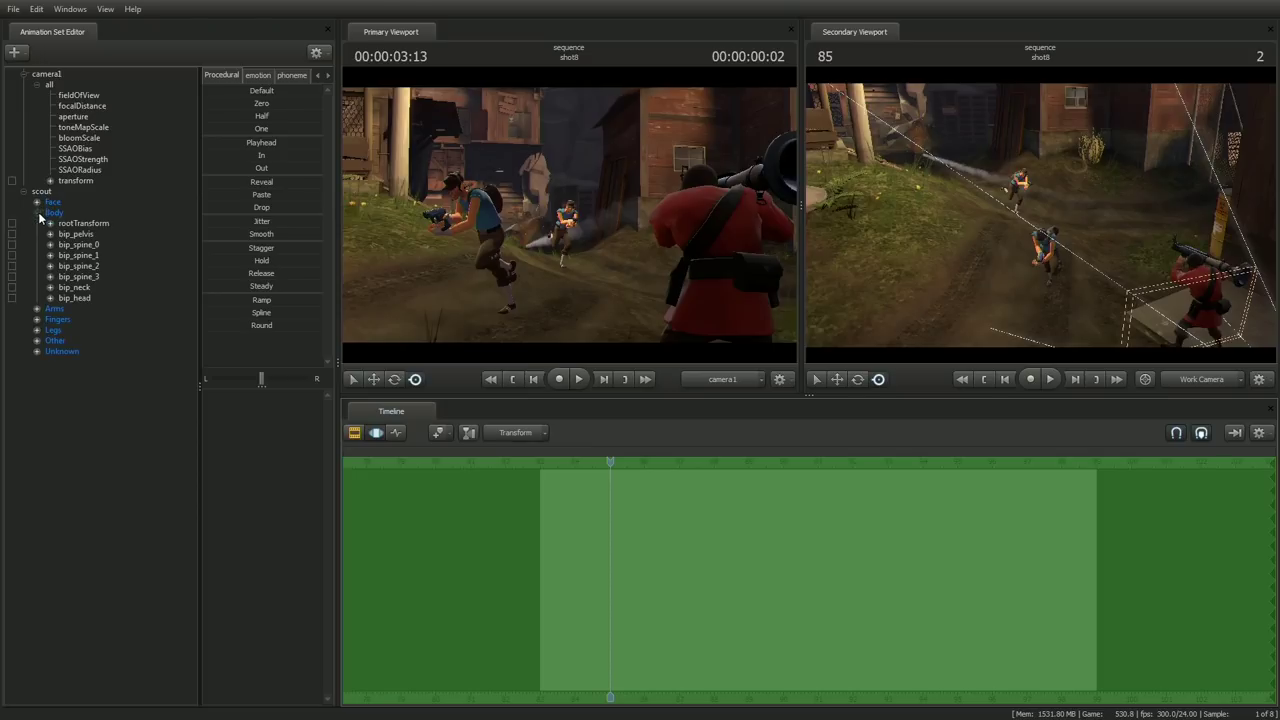
{"action": "left_click_drag", "start_coordinate": [74, 223], "coordinate": [12, 184]}
Select camera1 and fly it to a close-up of the scout's face in the primary viewport.
{"action": "left_click", "coordinate": [46, 75]}
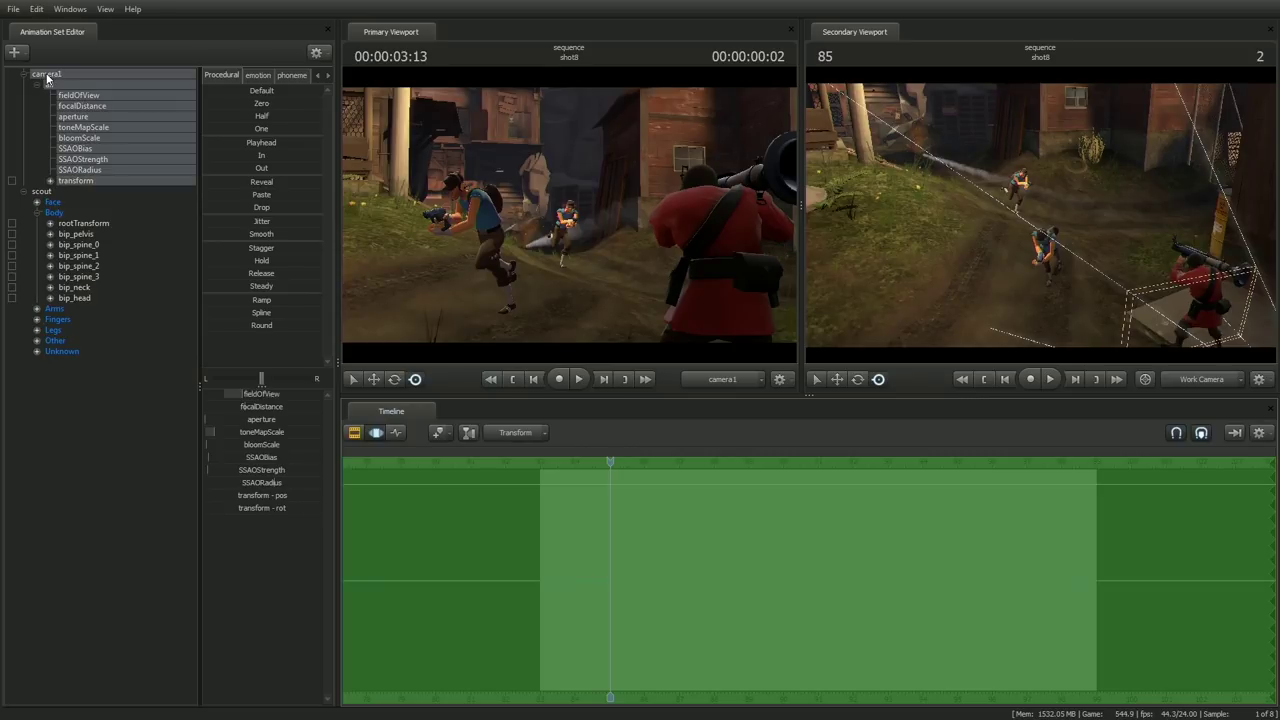
{"action": "key", "text": "w"}
{"action": "left_click_drag", "start_coordinate": [537, 232], "coordinate": [571, 219]}
{"action": "key", "text": "w"}
{"action": "key", "text": "s"}
{"action": "scroll", "coordinate": [527, 204], "scroll_direction": "up", "scroll_amount": 3}
{"action": "key", "text": "x"}
{"action": "key", "text": "ctrl"}
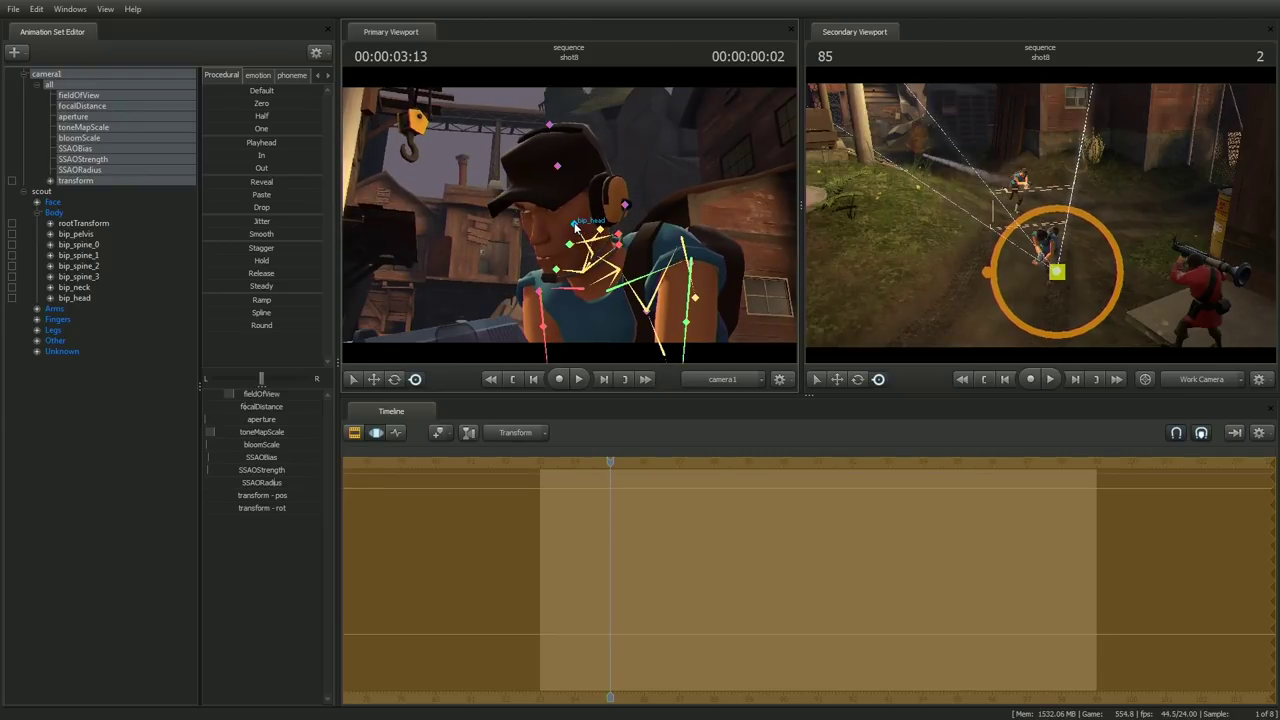
Lock camera1's transform to the scout's bip_head control.
{"action": "left_click", "coordinate": [576, 229]}
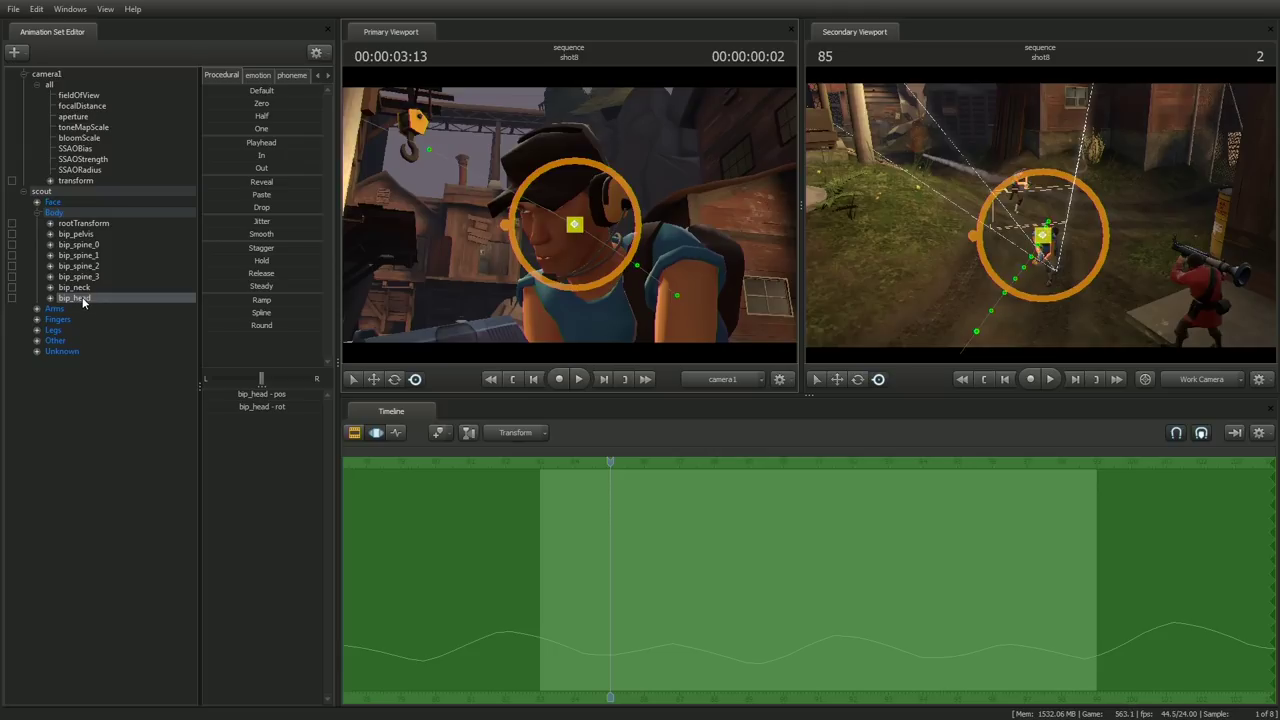
{"action": "left_click_drag", "start_coordinate": [83, 303], "coordinate": [11, 181]}
{"action": "left_click_drag", "start_coordinate": [11, 181], "coordinate": [11, 182]}
Step back and forth between frames 83 and 87 to examine how the locked camera moves relative to the scout.
{"action": "left_click_drag", "start_coordinate": [607, 459], "coordinate": [645, 461]}
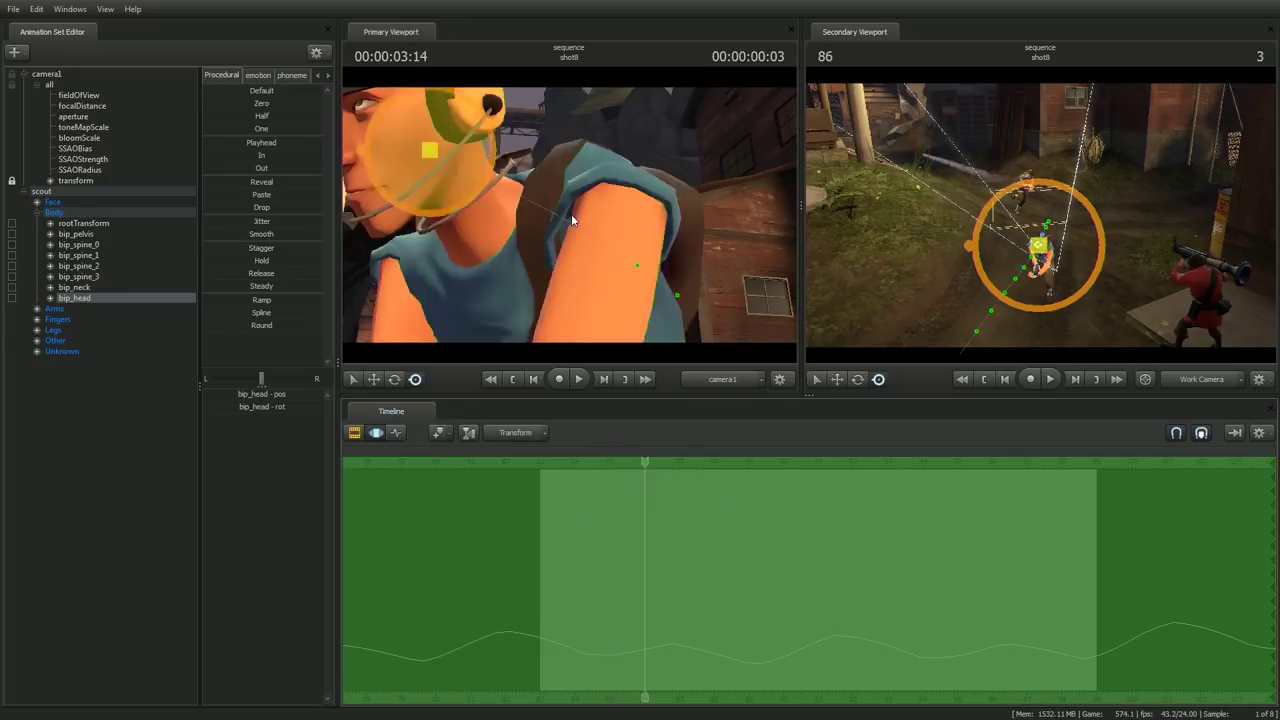
{"action": "key", "text": "Left"}
{"action": "key", "text": "Left"}
{"action": "key", "text": "Left"}
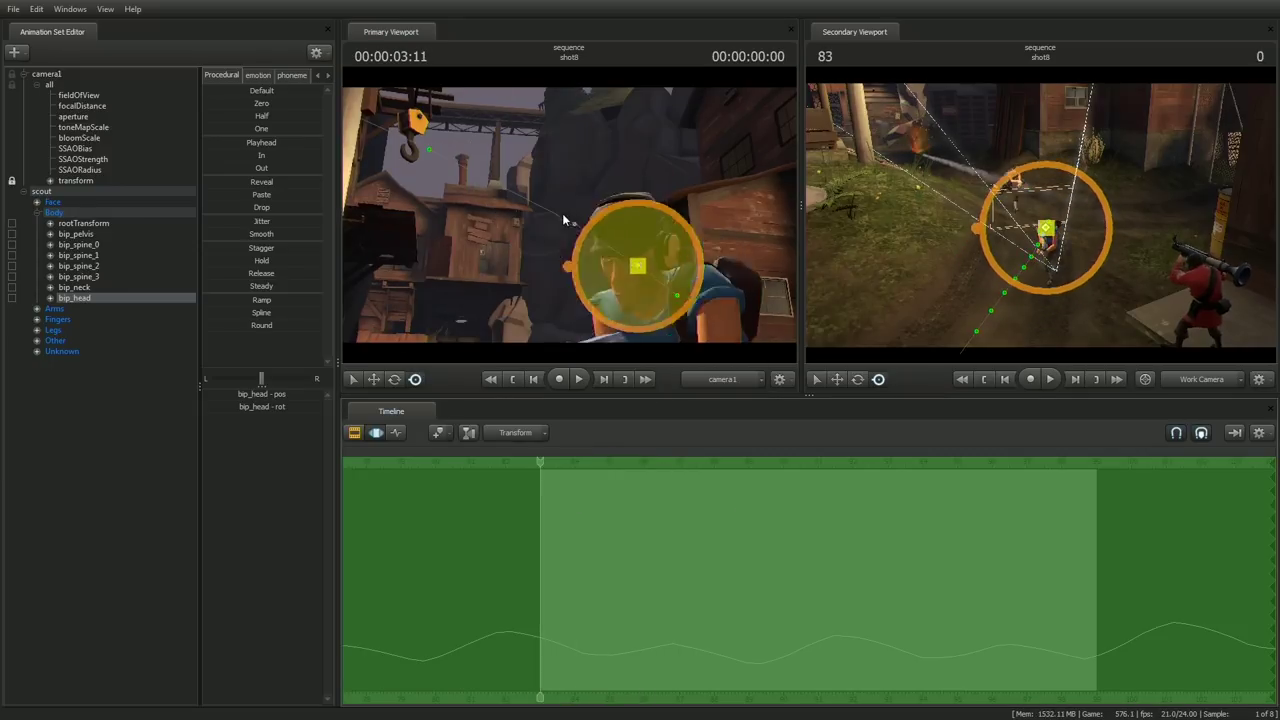
{"action": "key", "text": "Right"}
{"action": "key", "text": "Right"}
{"action": "key", "text": "Right"}
{"action": "key", "text": "Right"}
{"action": "key", "text": "Left"}
{"action": "key", "text": "Left"}
{"action": "key", "text": "Left"}
{"action": "key", "text": "Left"}
{"action": "key", "text": "Right"}
{"action": "key", "text": "Right"}
{"action": "key", "text": "Right"}
{"action": "key", "text": "Right"}
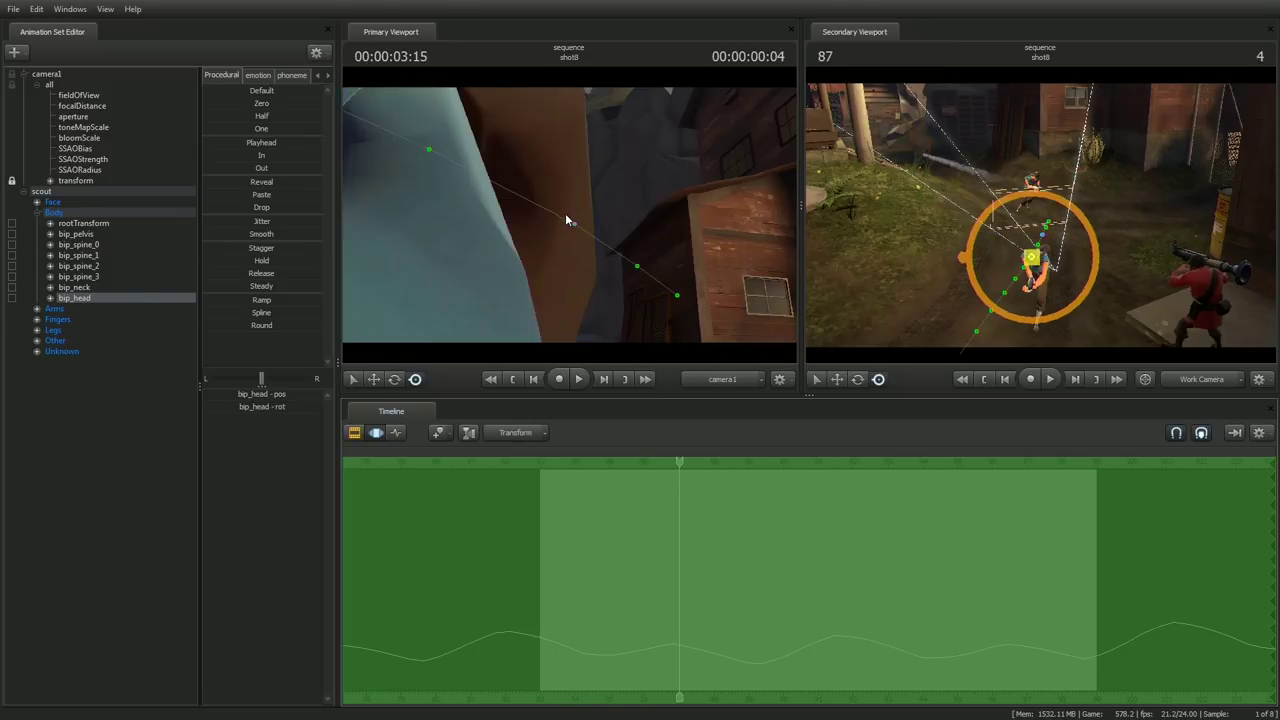
{"action": "key", "text": "Left"}
{"action": "key", "text": "Left"}
{"action": "key", "text": "Left"}
{"action": "key", "text": "Left"}
{"action": "key", "text": "Right"}
{"action": "key", "text": "Right"}
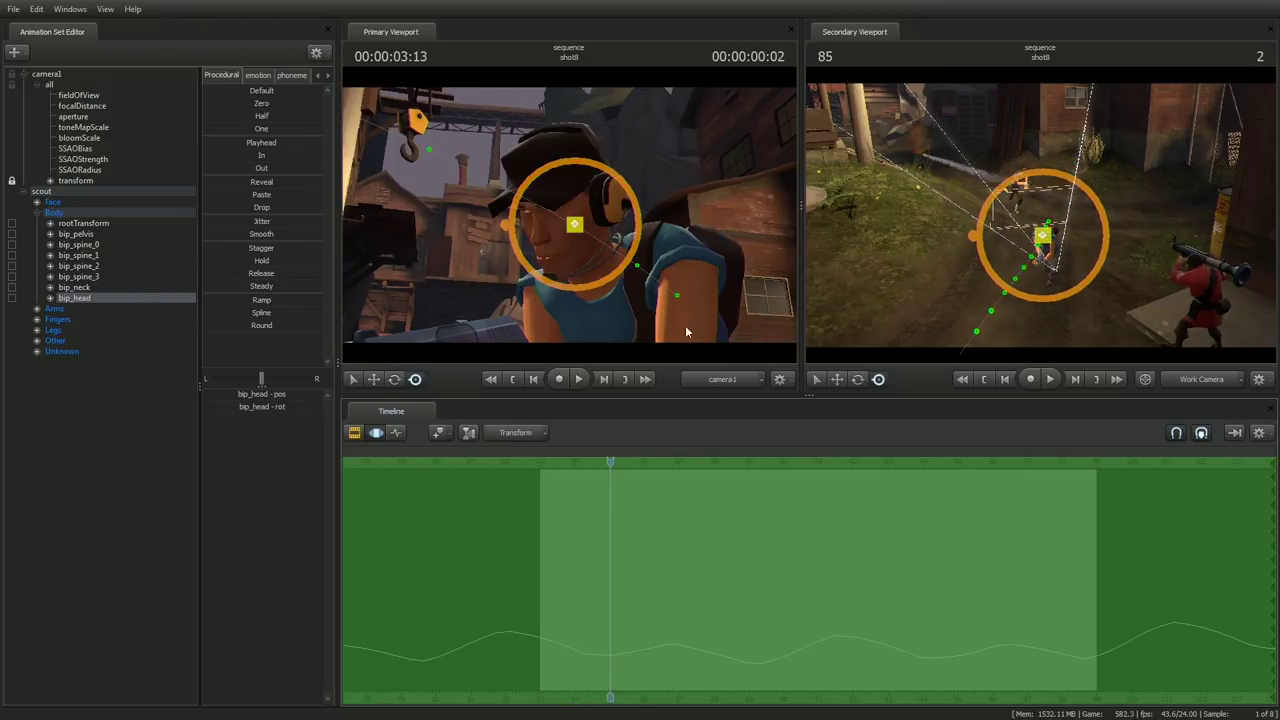
Try manipulating the camera view and turning the scout's bip_head control to test the lock, undoing both changes.
{"action": "left_click", "coordinate": [72, 74]}
{"action": "left_click_drag", "start_coordinate": [588, 200], "coordinate": [553, 219]}
{"action": "key", "text": "ctrl+z"}
{"action": "left_click", "coordinate": [75, 297]}
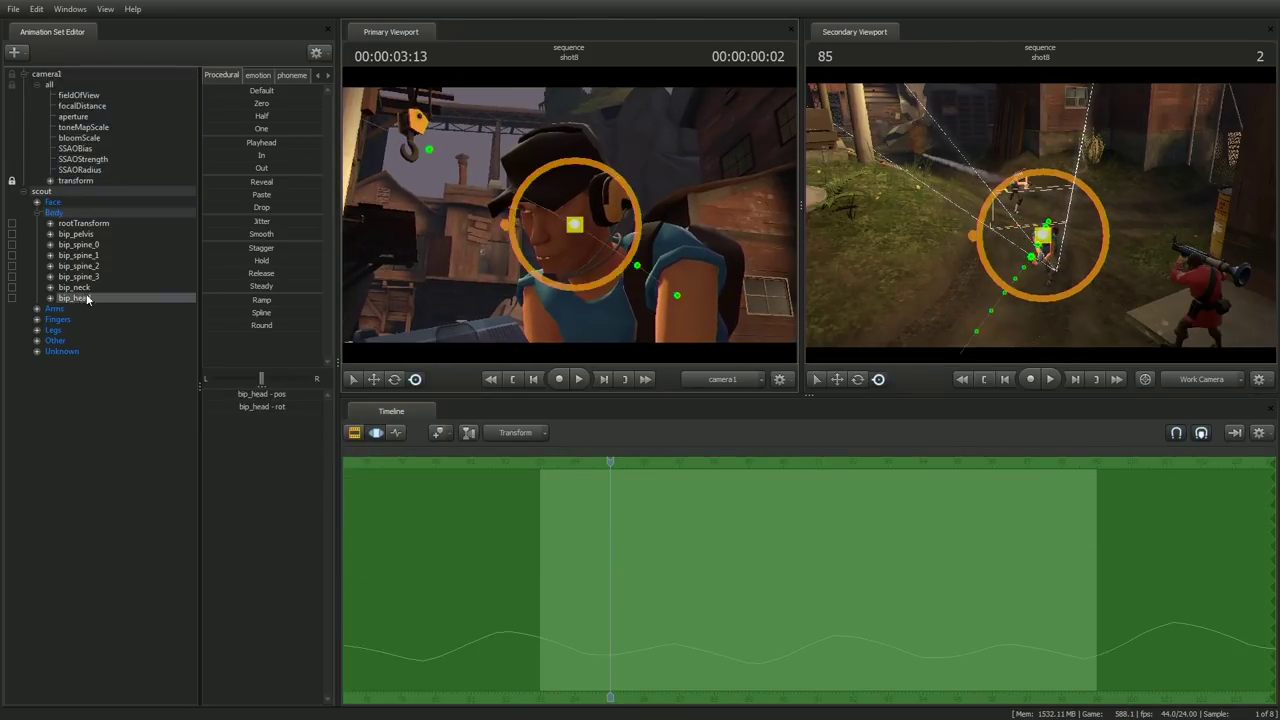
{"action": "left_click_drag", "start_coordinate": [1010, 228], "coordinate": [969, 238]}
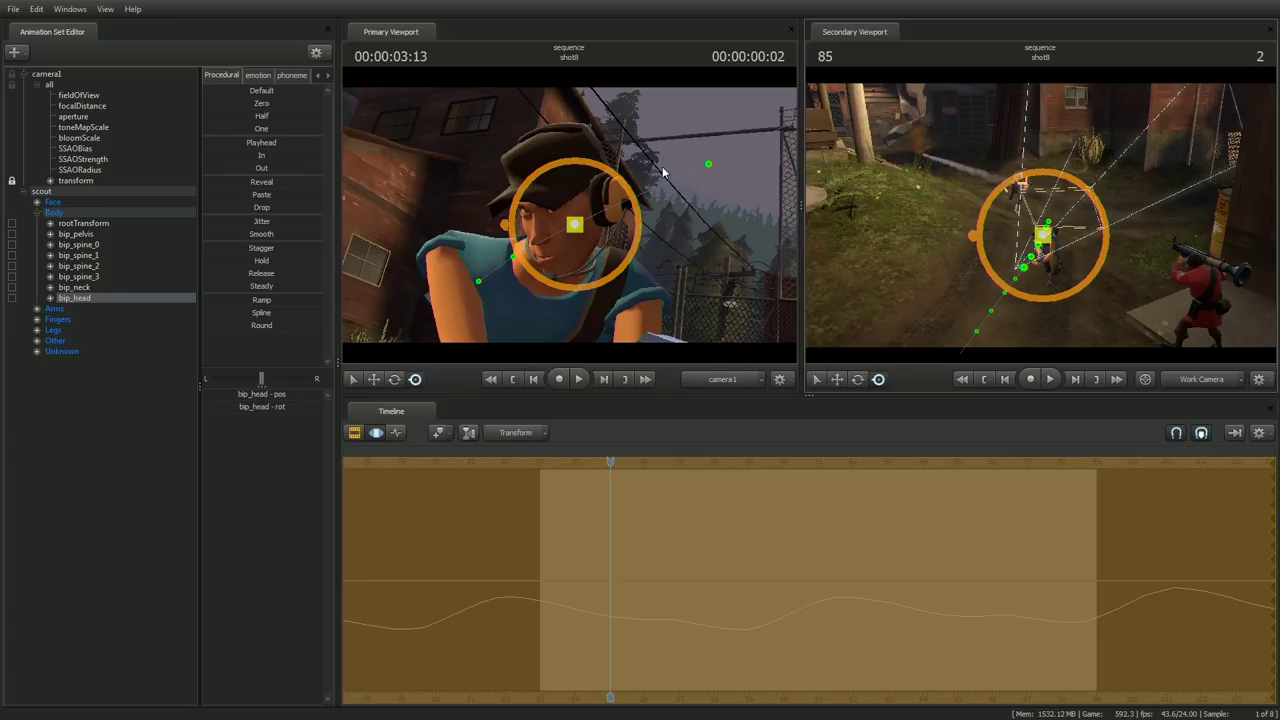
{"action": "key", "text": "ctrl+z"}
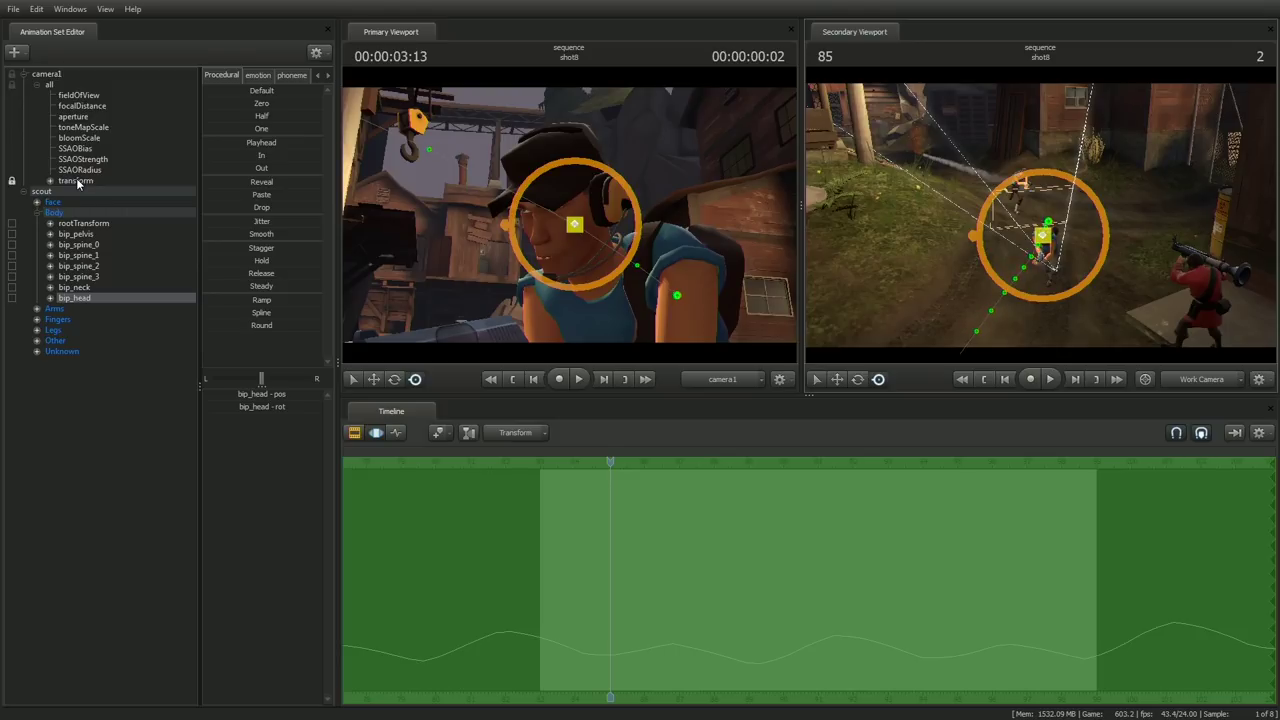
Apply the Playhead preset at full strength to all camera1 controls at frame 85.
{"action": "mouse_move", "coordinate": [608, 461]}
{"action": "left_mouse_down"}
{"action": "mouse_move", "coordinate": [640, 461]}
{"action": "mouse_move", "coordinate": [606, 461]}
{"action": "left_mouse_up"}
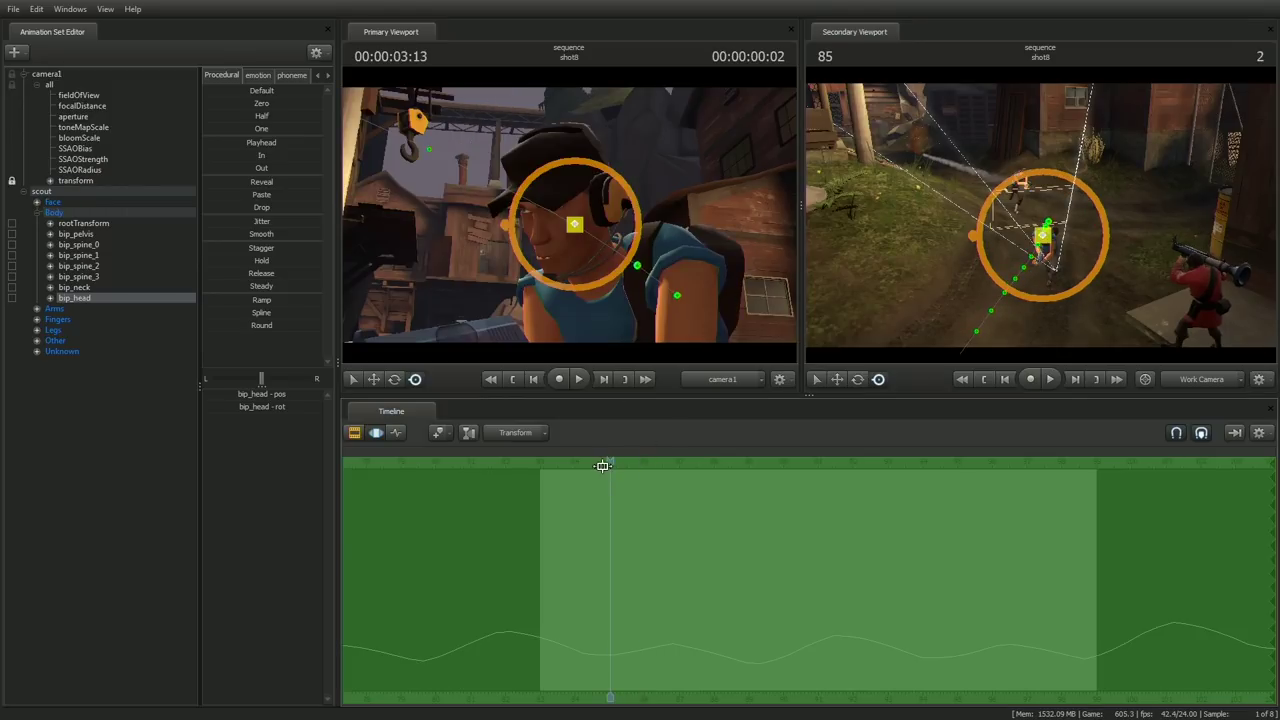
{"action": "left_click", "coordinate": [49, 82]}
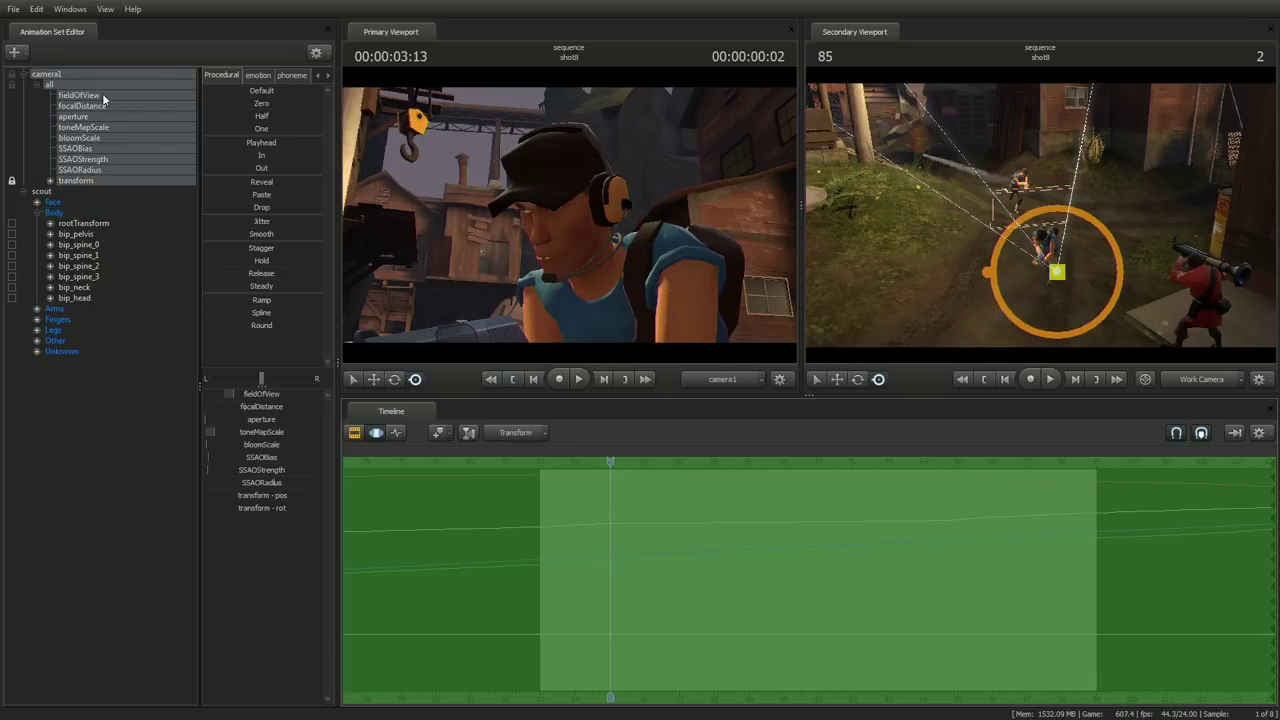
{"action": "left_click_drag", "start_coordinate": [222, 142], "coordinate": [318, 142]}
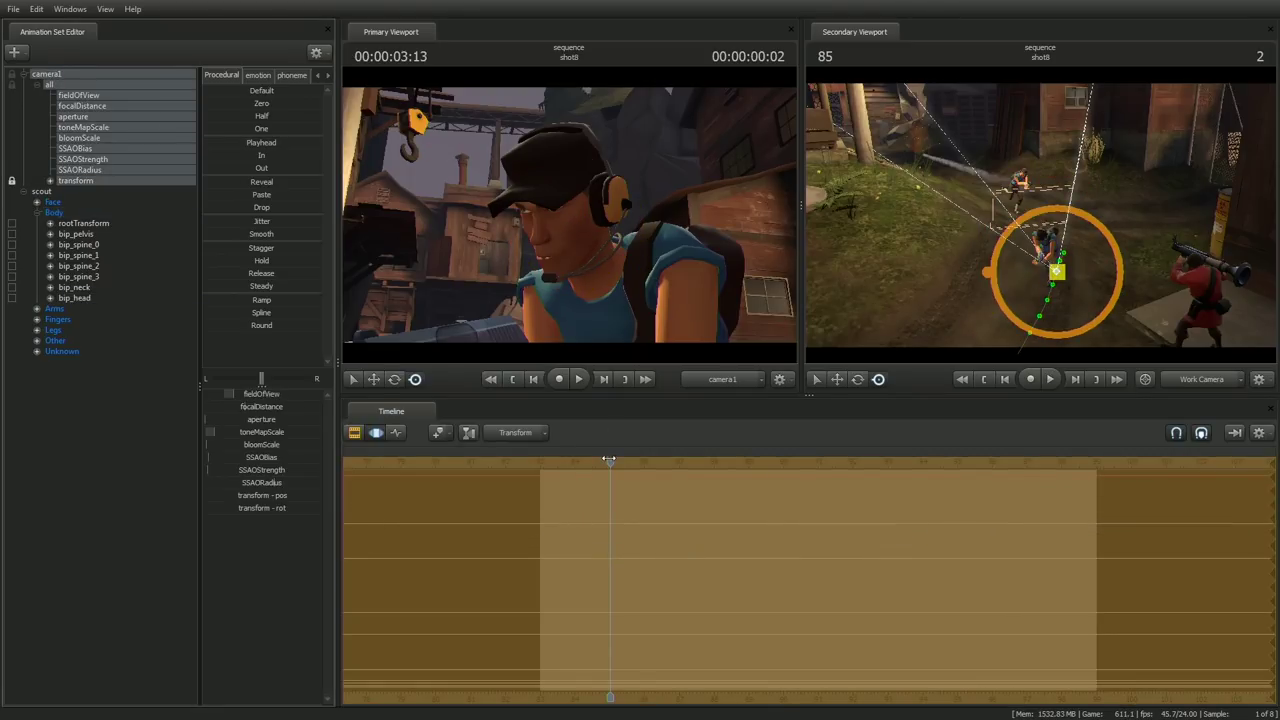
Set playback to loop and play the shot to preview the camera following the scout's head.
{"action": "key", "text": "space"}
{"action": "left_click", "coordinate": [1234, 433]}
{"action": "key", "text": "space"}
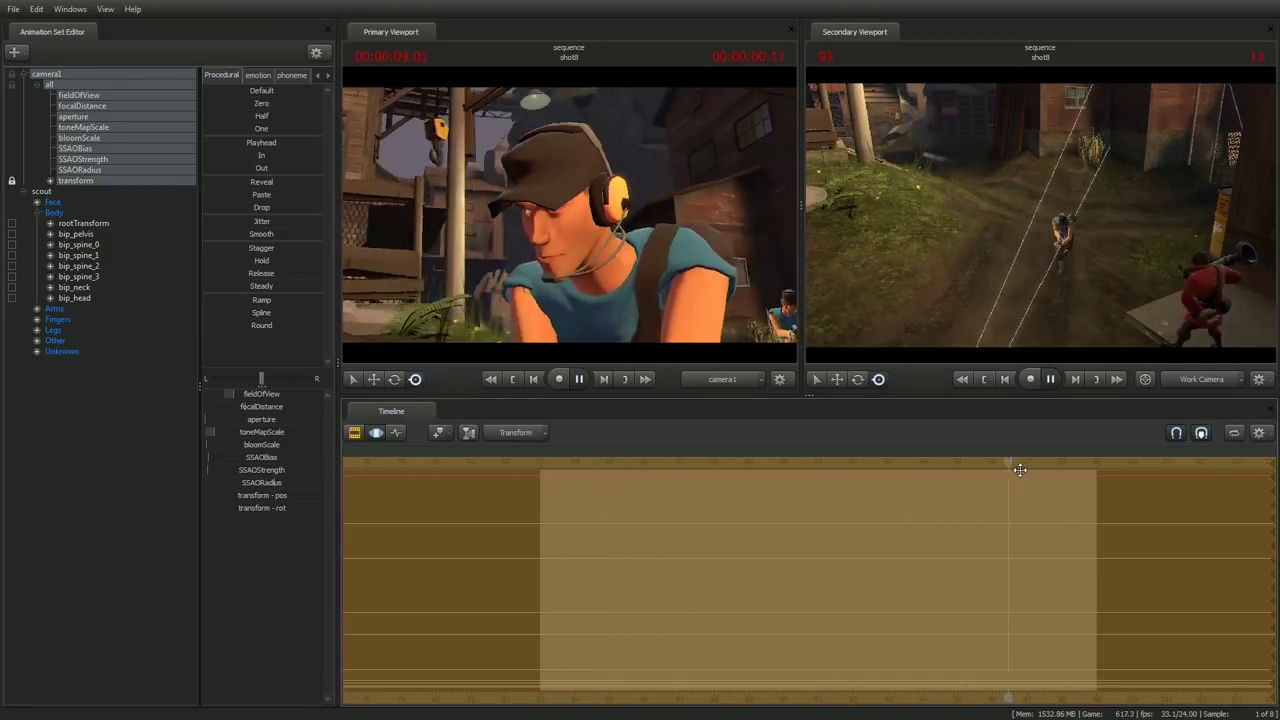
{"action": "key", "text": "space"}
Unlock camera1's transform from the scout's head and select the transform control.
{"action": "left_click", "coordinate": [12, 184]}
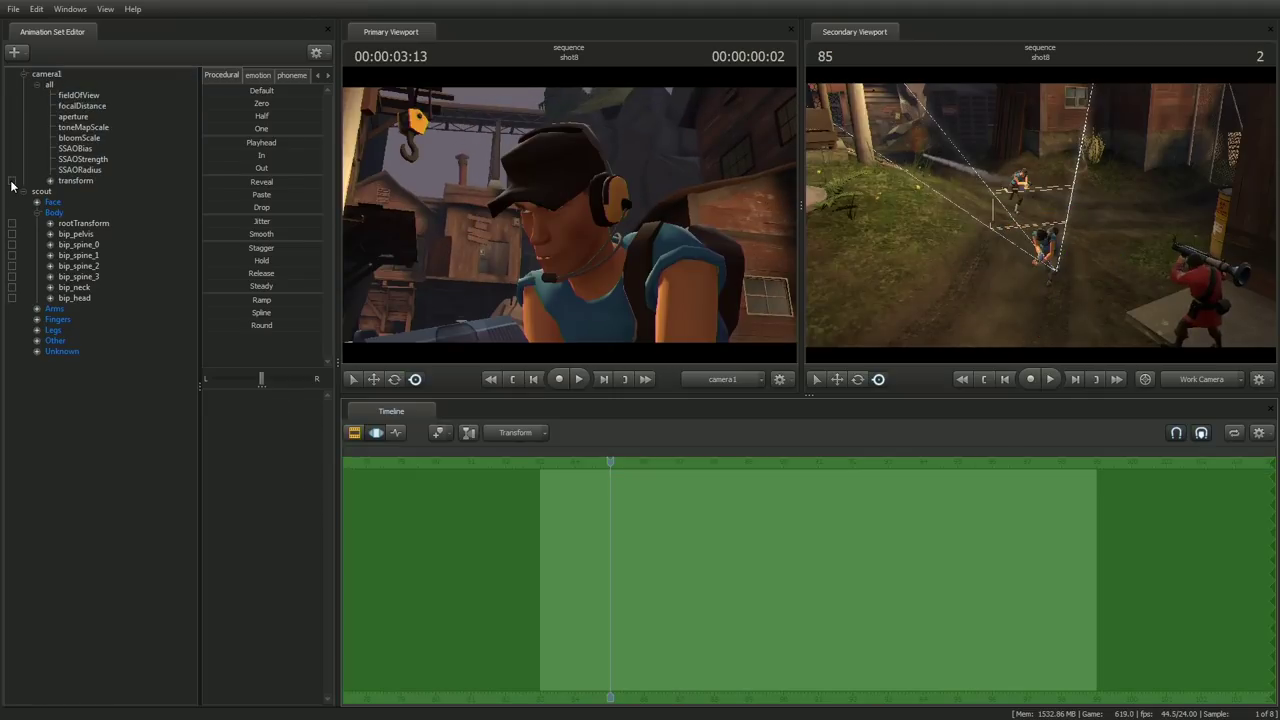
{"action": "left_click", "coordinate": [73, 181]}
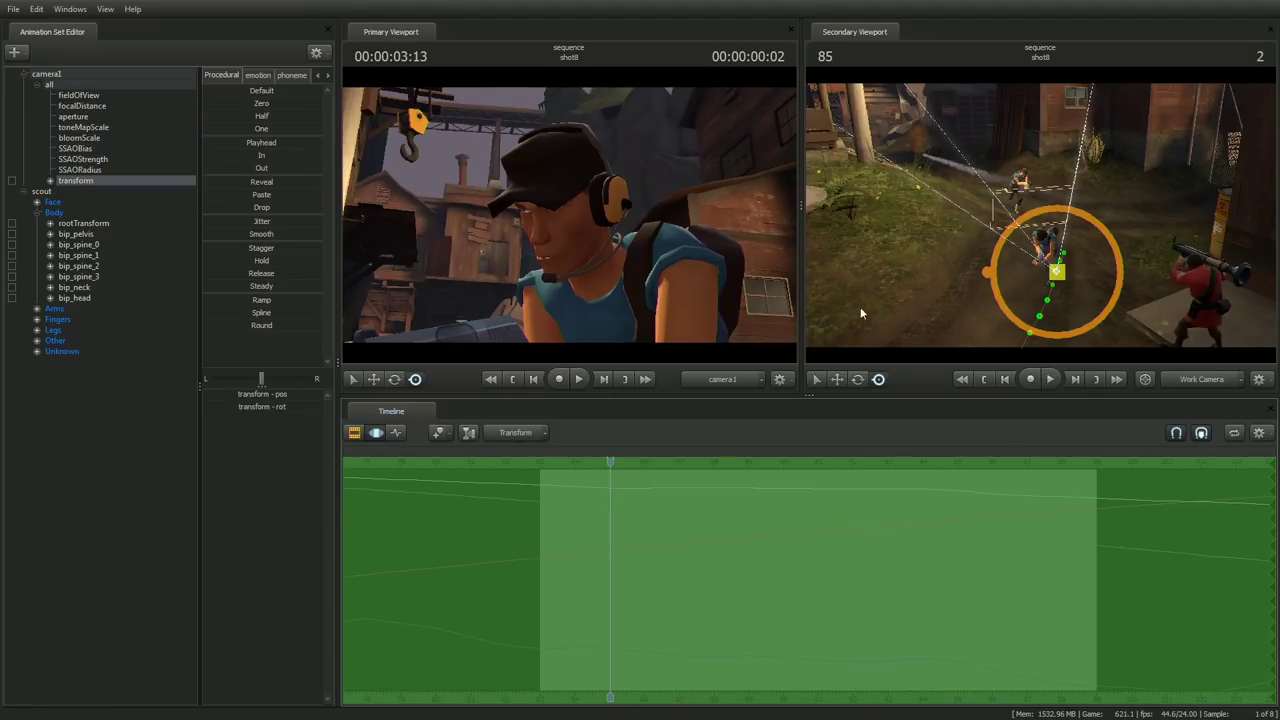
Examine camera1's motion path from different Work Camera angles while scrubbing from frame 85 to 91.
{"action": "left_click_drag", "start_coordinate": [964, 235], "coordinate": [1020, 188]}
{"action": "mouse_move", "coordinate": [992, 243]}
{"action": "middle_mouse_down"}
{"action": "mouse_move", "coordinate": [1070, 243]}
{"action": "mouse_move", "coordinate": [992, 243]}
{"action": "mouse_move", "coordinate": [1050, 256]}
{"action": "mouse_move", "coordinate": [996, 257]}
{"action": "middle_mouse_up"}
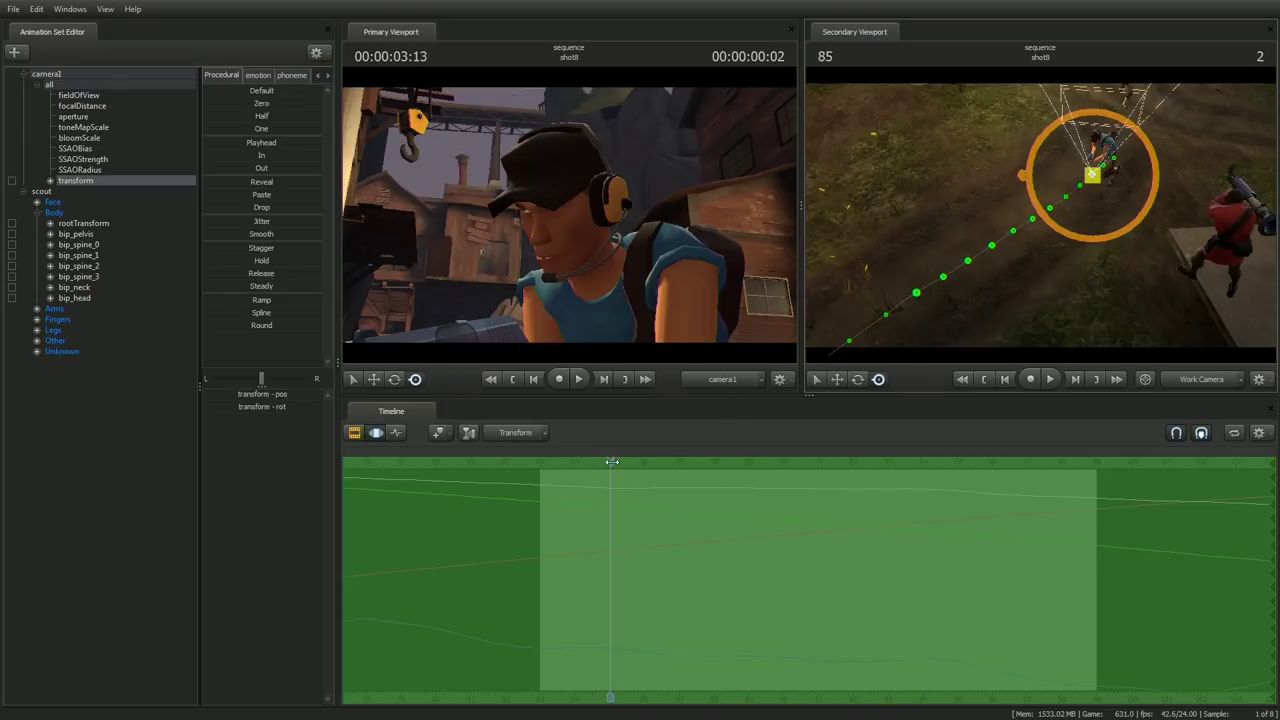
{"action": "left_click_drag", "start_coordinate": [612, 462], "coordinate": [818, 460]}
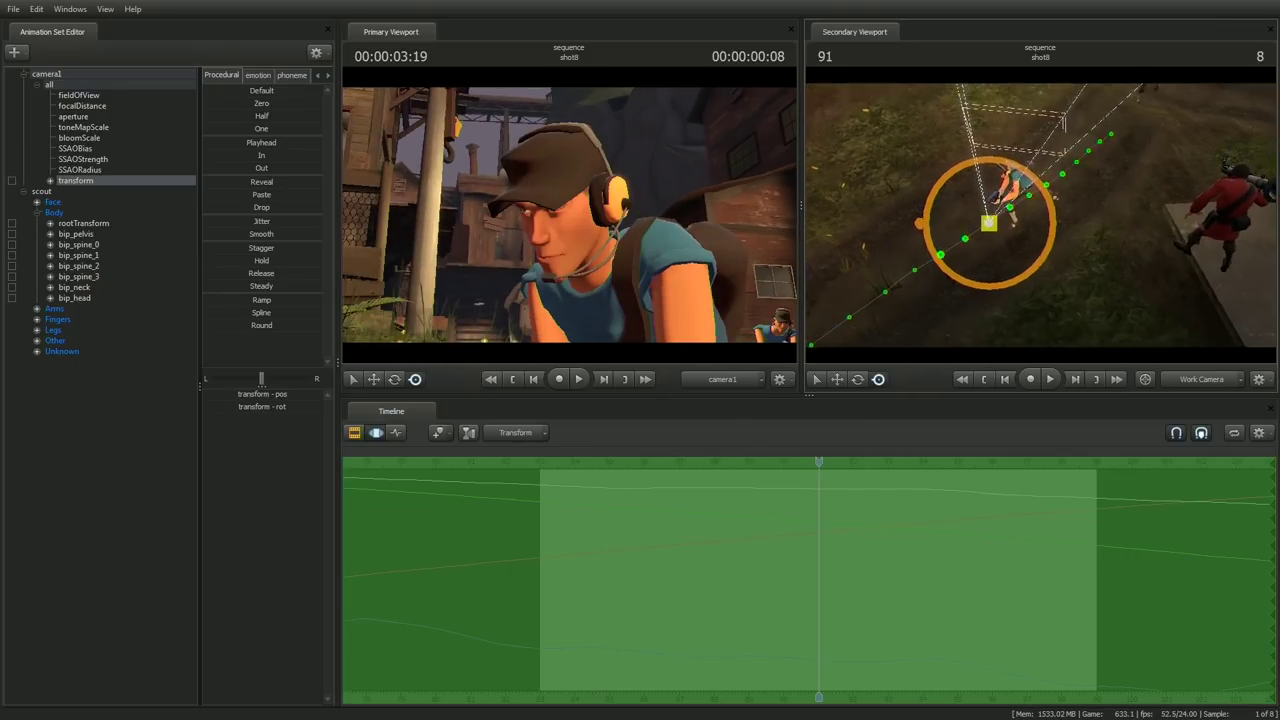
{"action": "left_click_drag", "start_coordinate": [1041, 220], "coordinate": [1042, 219]}
{"action": "left_click_drag", "start_coordinate": [910, 206], "coordinate": [910, 206]}
{"action": "left_click_drag", "start_coordinate": [1042, 219], "coordinate": [1042, 219]}
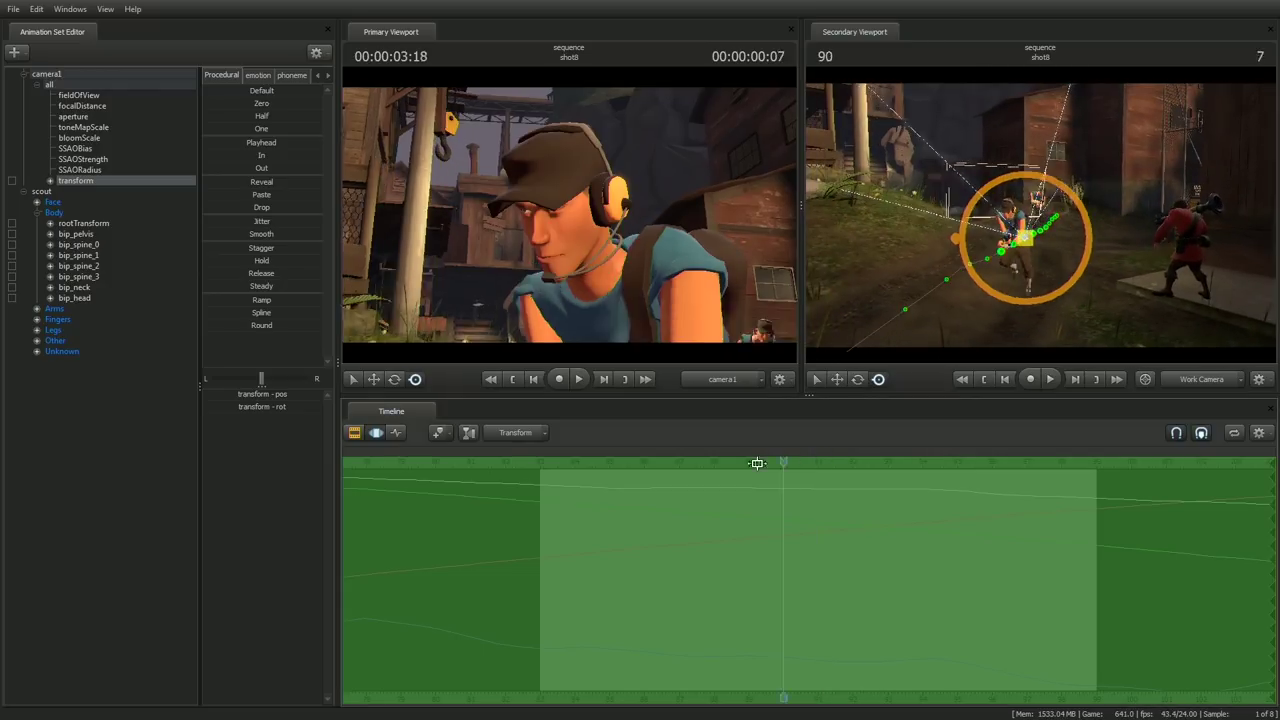
{"action": "left_click_drag", "start_coordinate": [757, 463], "coordinate": [818, 463]}
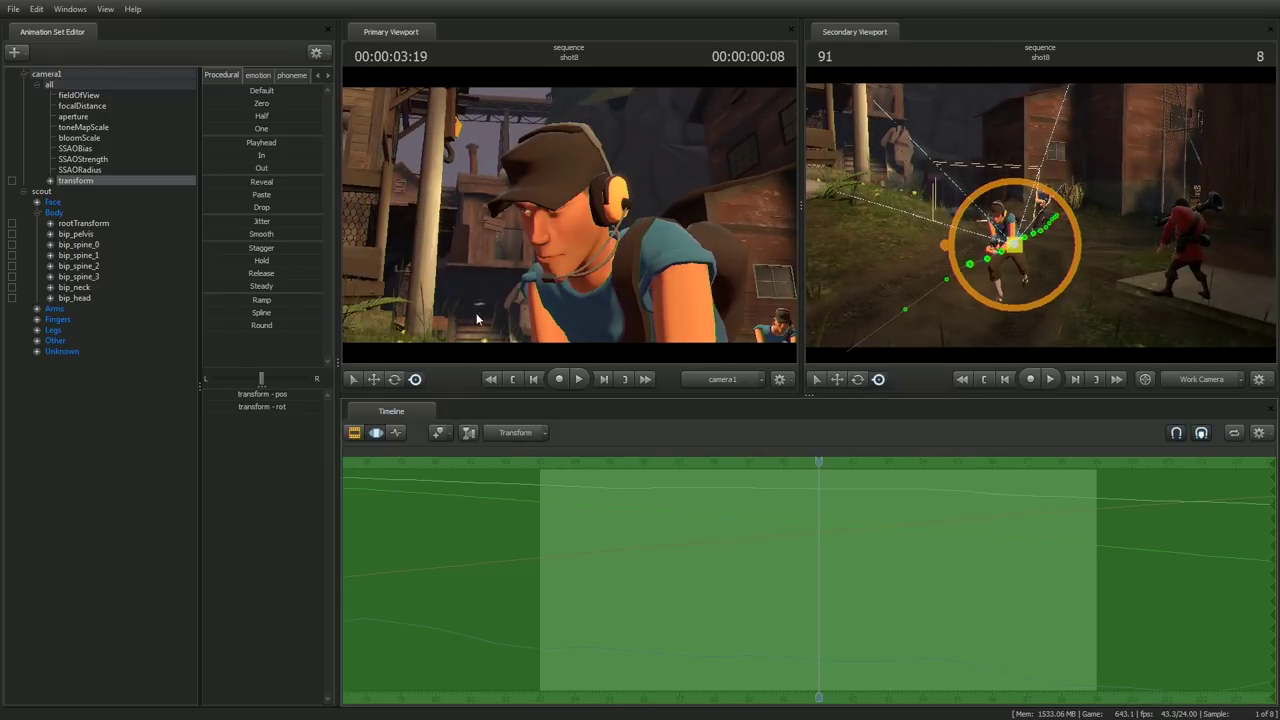
Lock camera1's transform to the scout's bip_spine_3 and apply the Playhead preset to the transform at frame 91.
{"action": "left_click", "coordinate": [612, 265]}
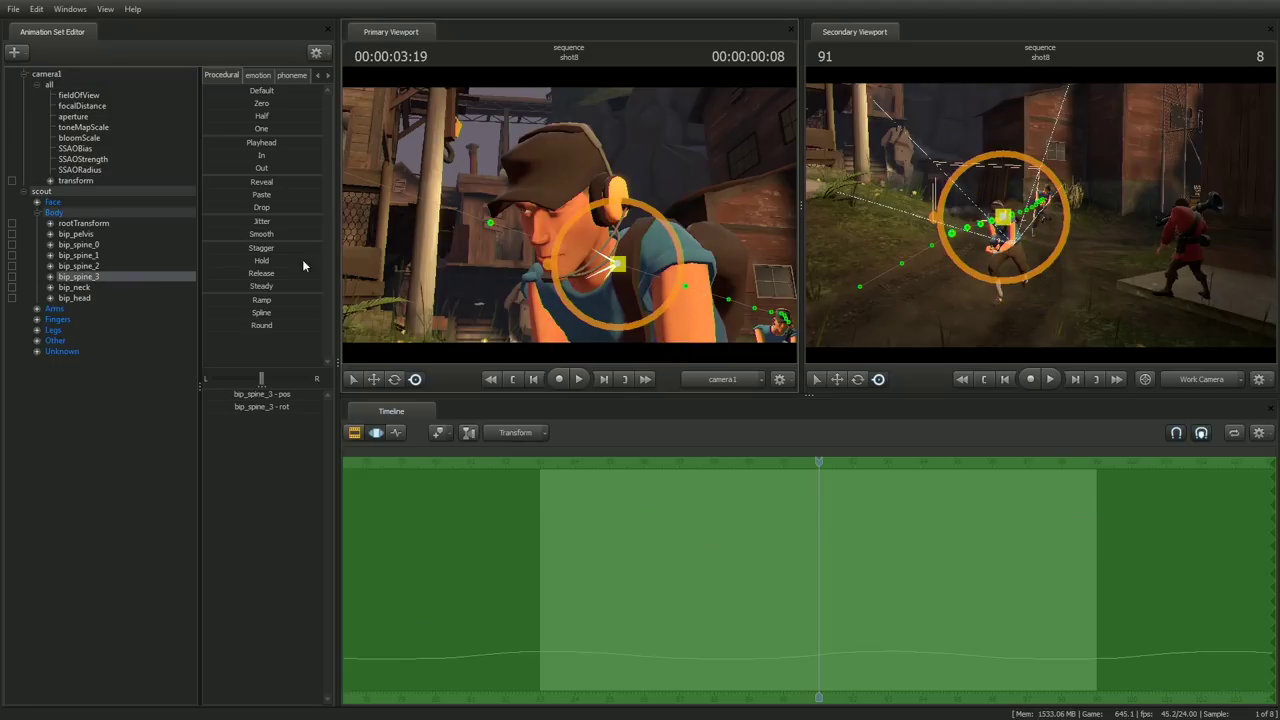
{"action": "left_click", "coordinate": [12, 180]}
{"action": "left_click", "coordinate": [49, 181]}
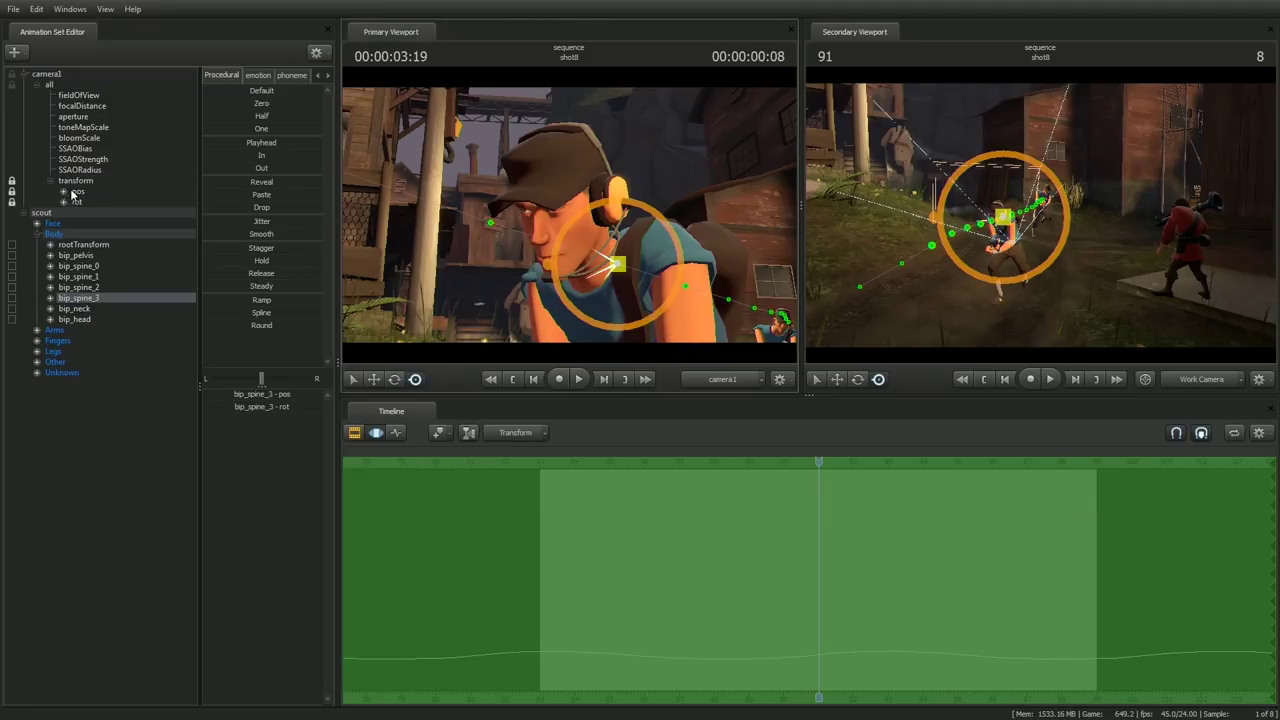
{"action": "left_click", "coordinate": [75, 181]}
{"action": "left_click_drag", "start_coordinate": [242, 143], "coordinate": [309, 143]}
Play the shot to preview the spine-locked camera motion and unlock camera1's transform.
{"action": "key", "text": "space"}
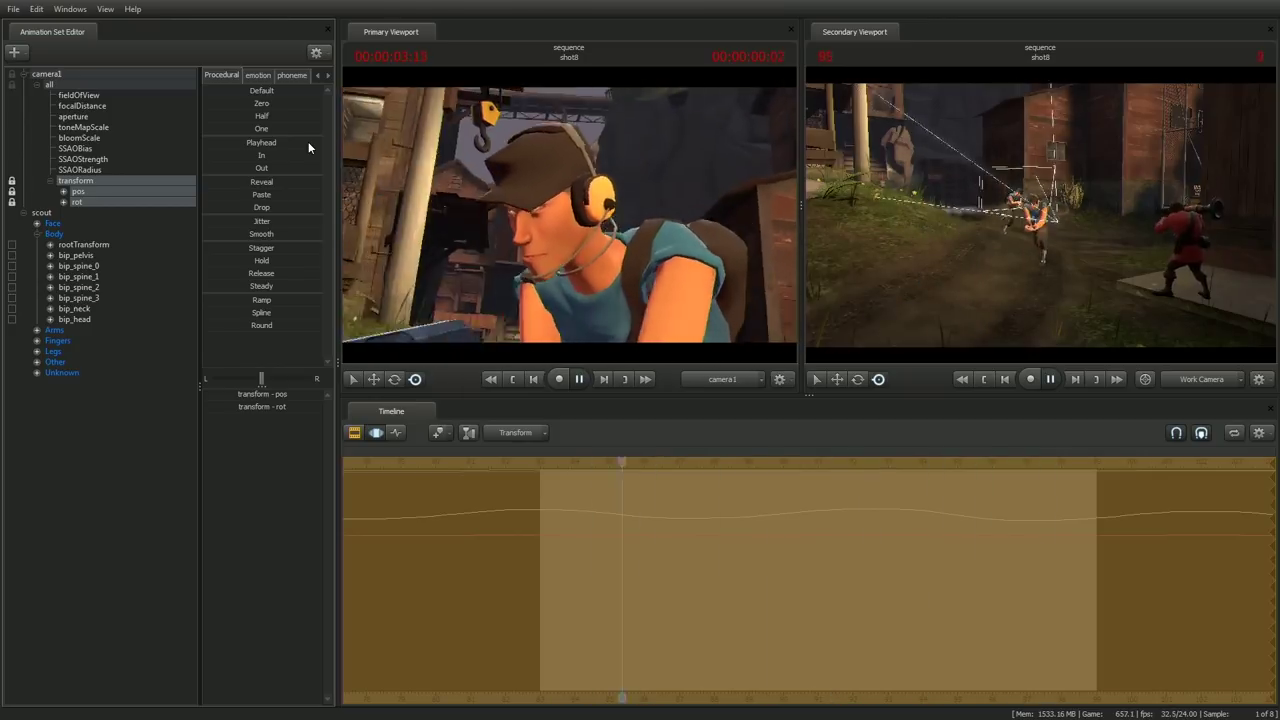
{"action": "key", "text": "space"}
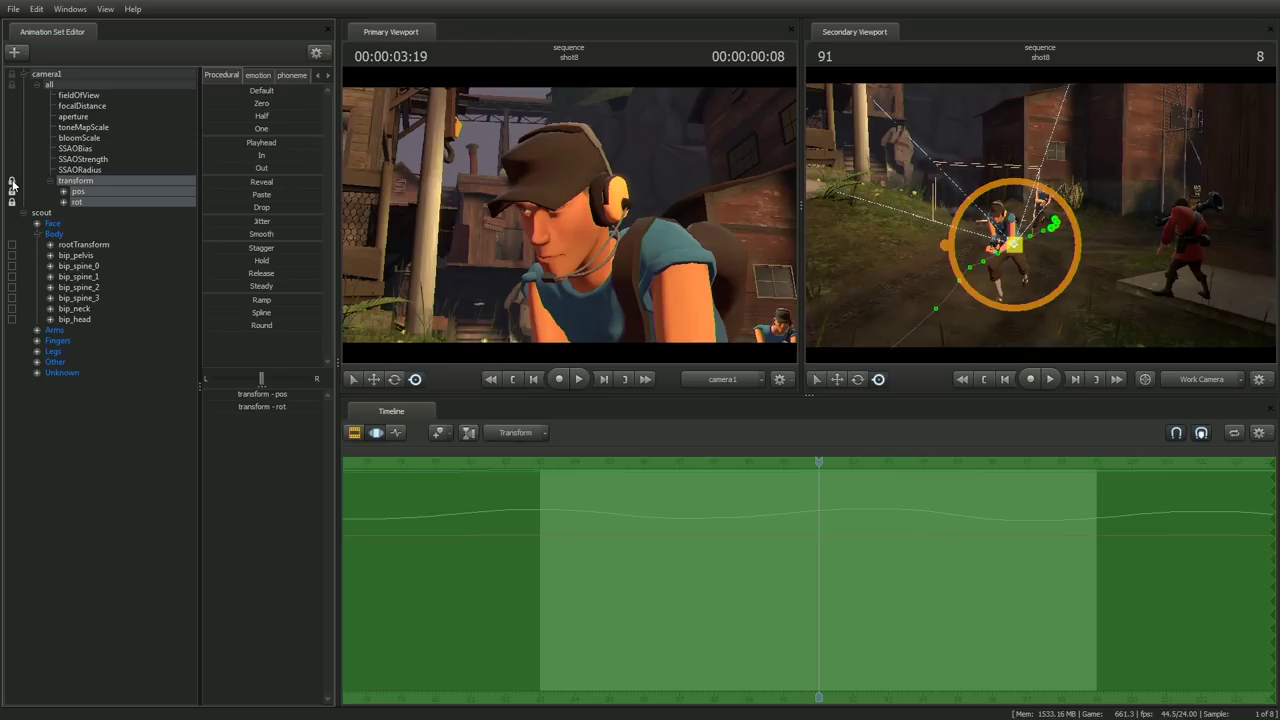
{"action": "left_click", "coordinate": [172, 262]}
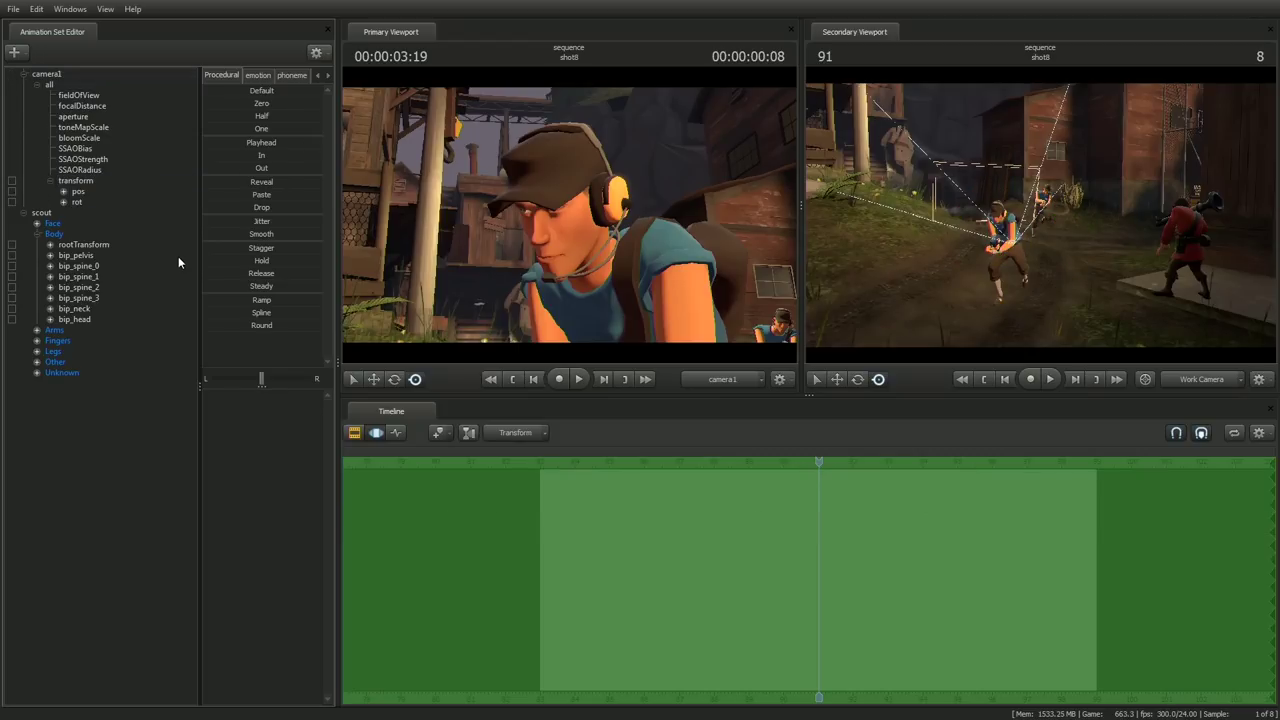
At frame 90, lock only camera1's rotation, leaving its position free, and select the rot control.
{"action": "left_click_drag", "start_coordinate": [819, 462], "coordinate": [791, 484]}
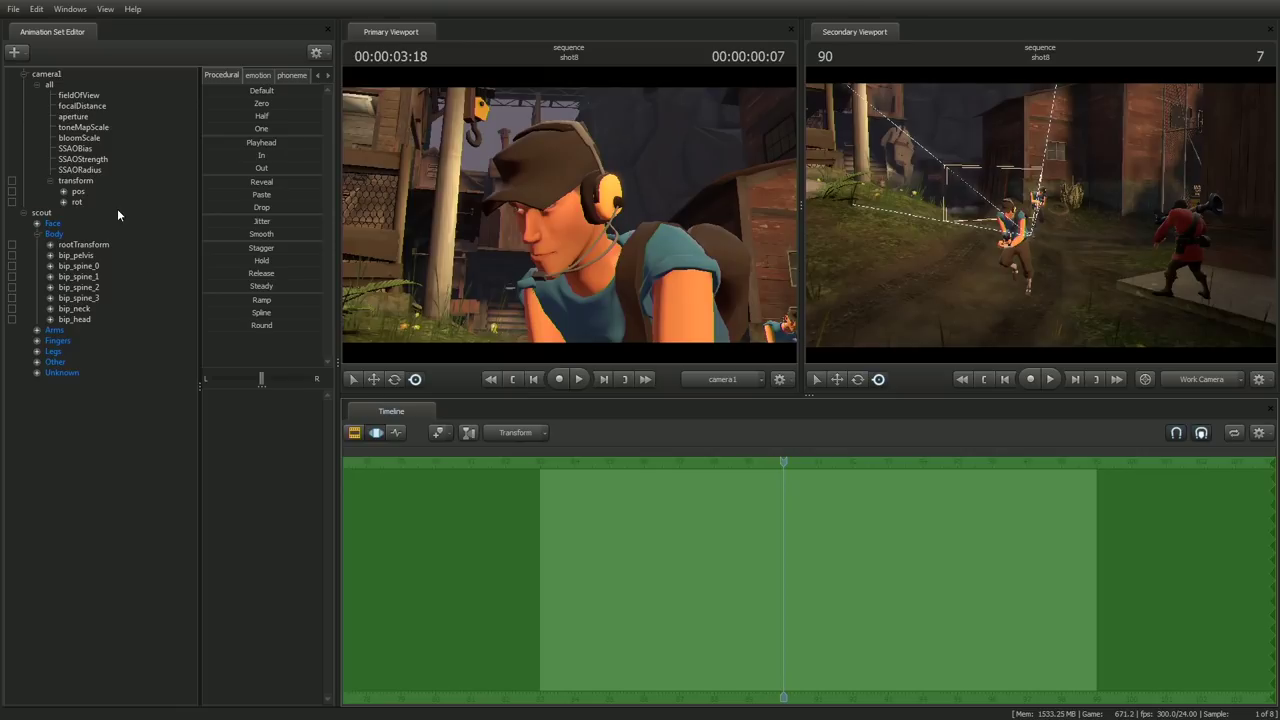
{"action": "left_click_drag", "start_coordinate": [774, 461], "coordinate": [782, 462]}
{"action": "left_click", "coordinate": [11, 202]}
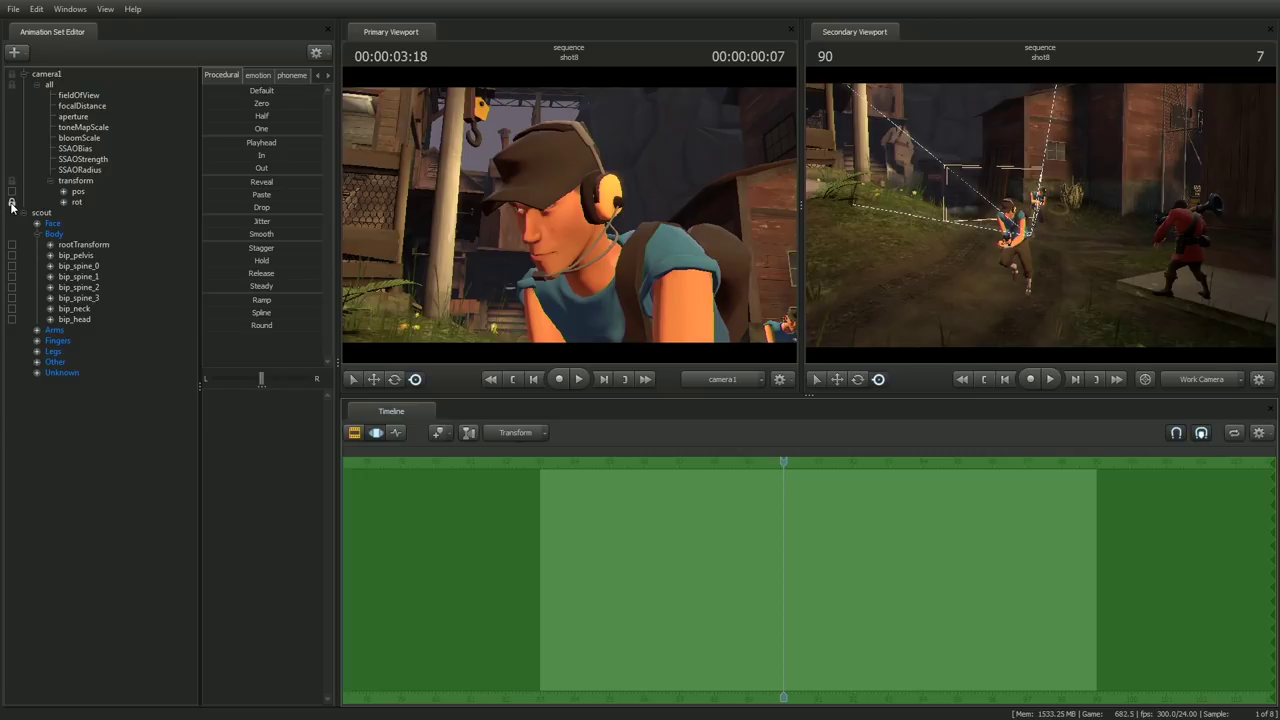
{"action": "left_click", "coordinate": [79, 200]}
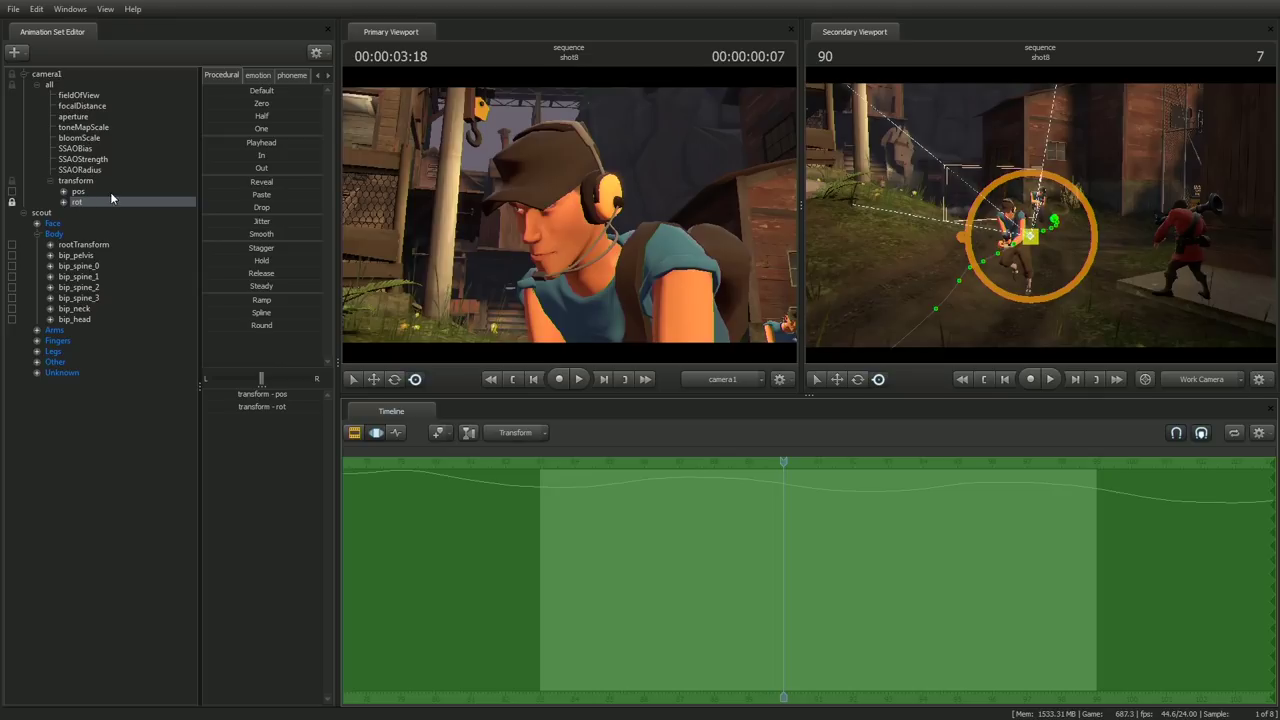
Try the Playhead preset at full strength on camera1's rotation, preview the shot, and undo the preset.
{"action": "left_click", "coordinate": [217, 144]}
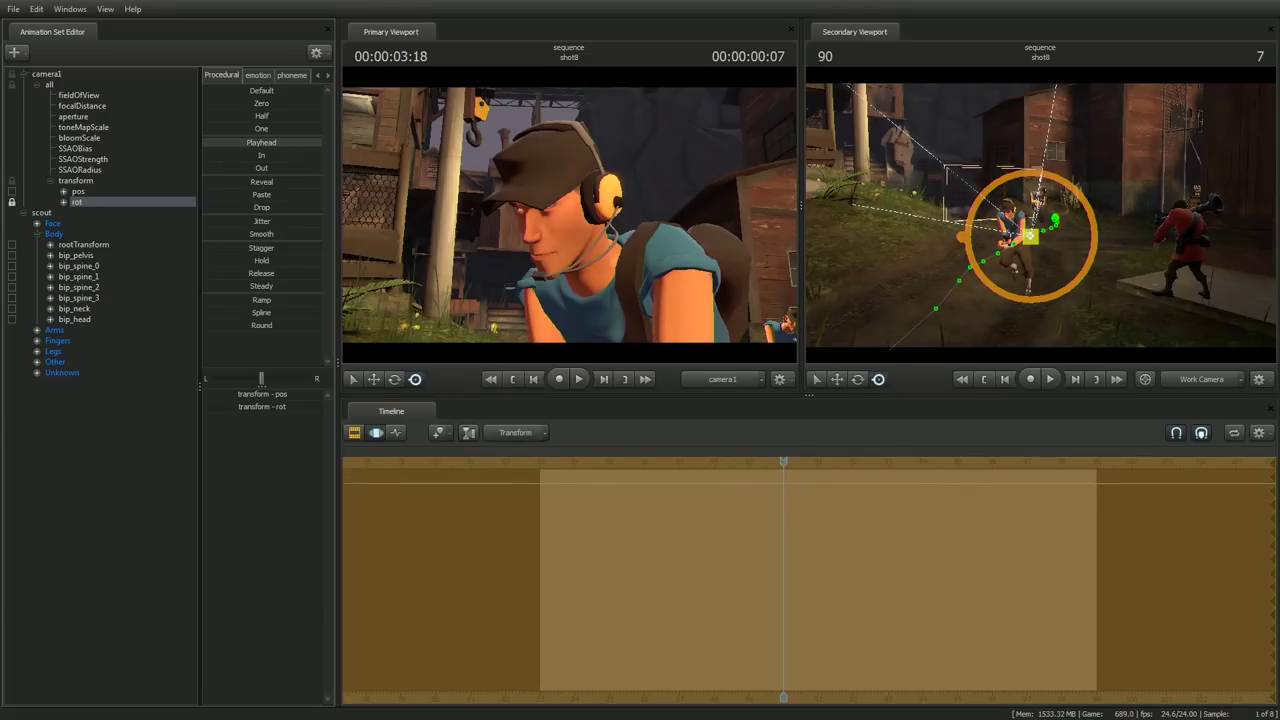
{"action": "key", "text": "space"}
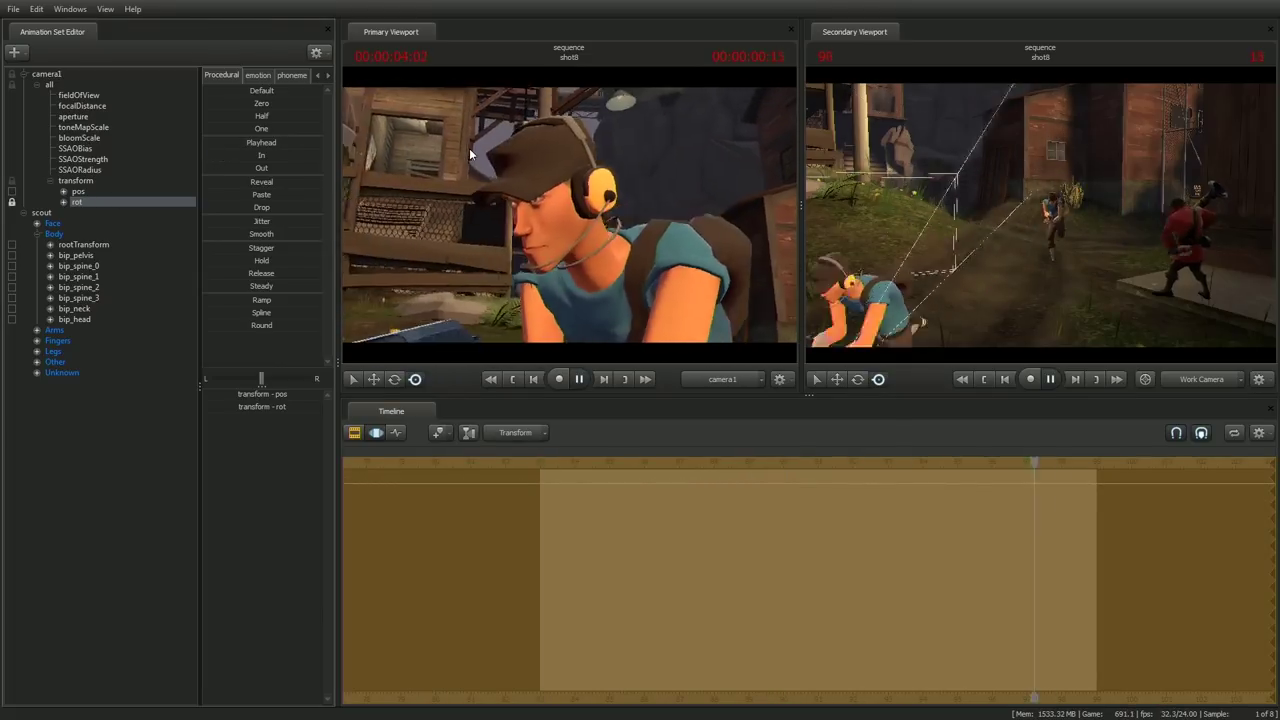
{"action": "key", "text": "space"}
{"action": "key", "text": "space"}
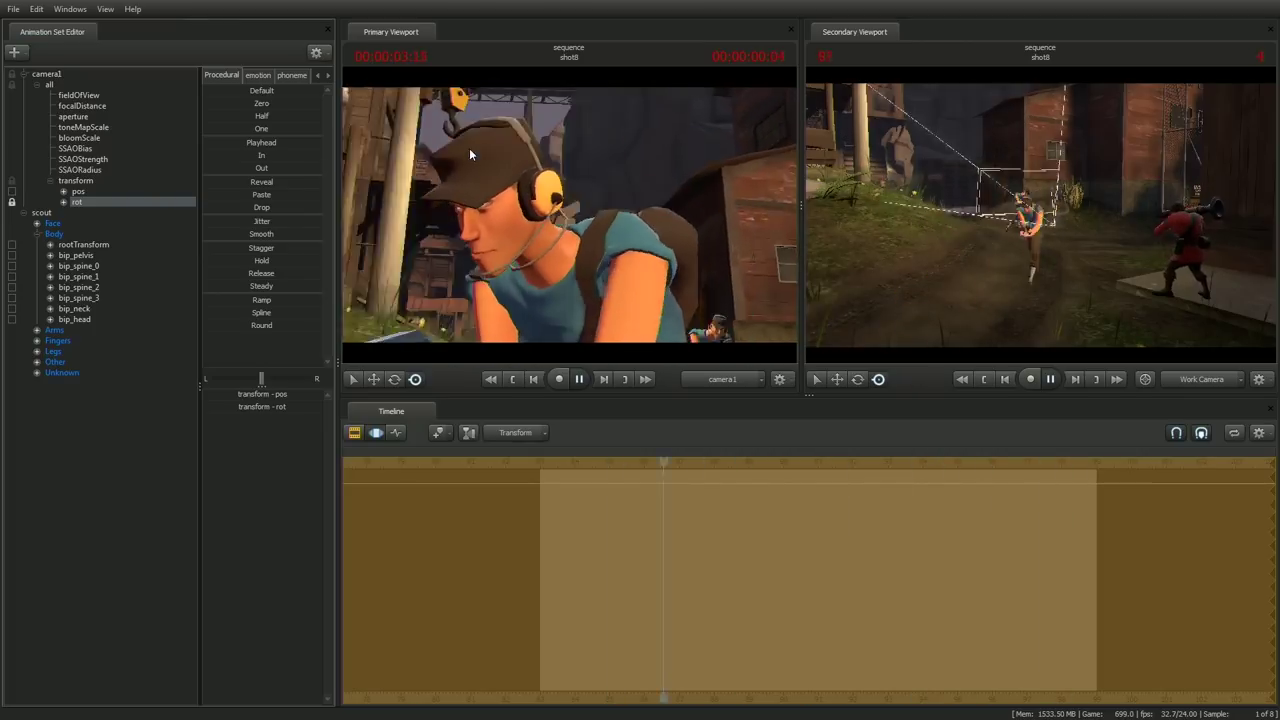
{"action": "key", "text": "space"}
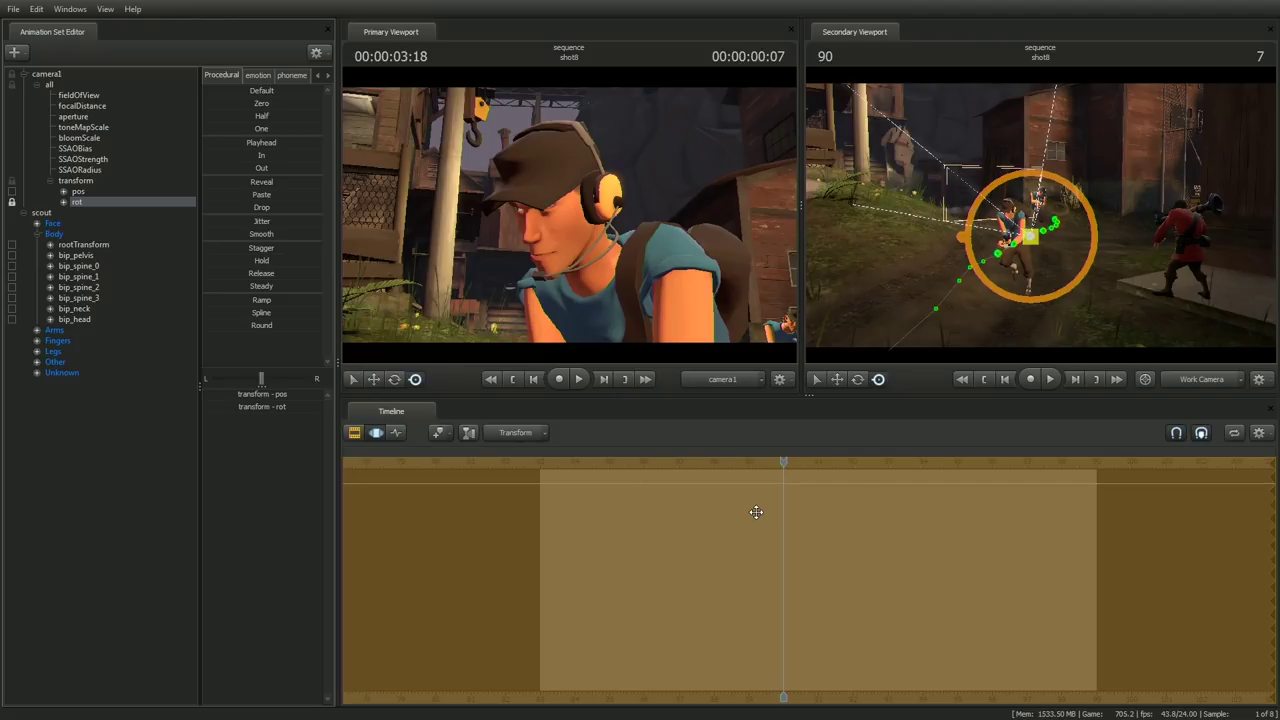
{"action": "key", "text": "ctrl+z"}
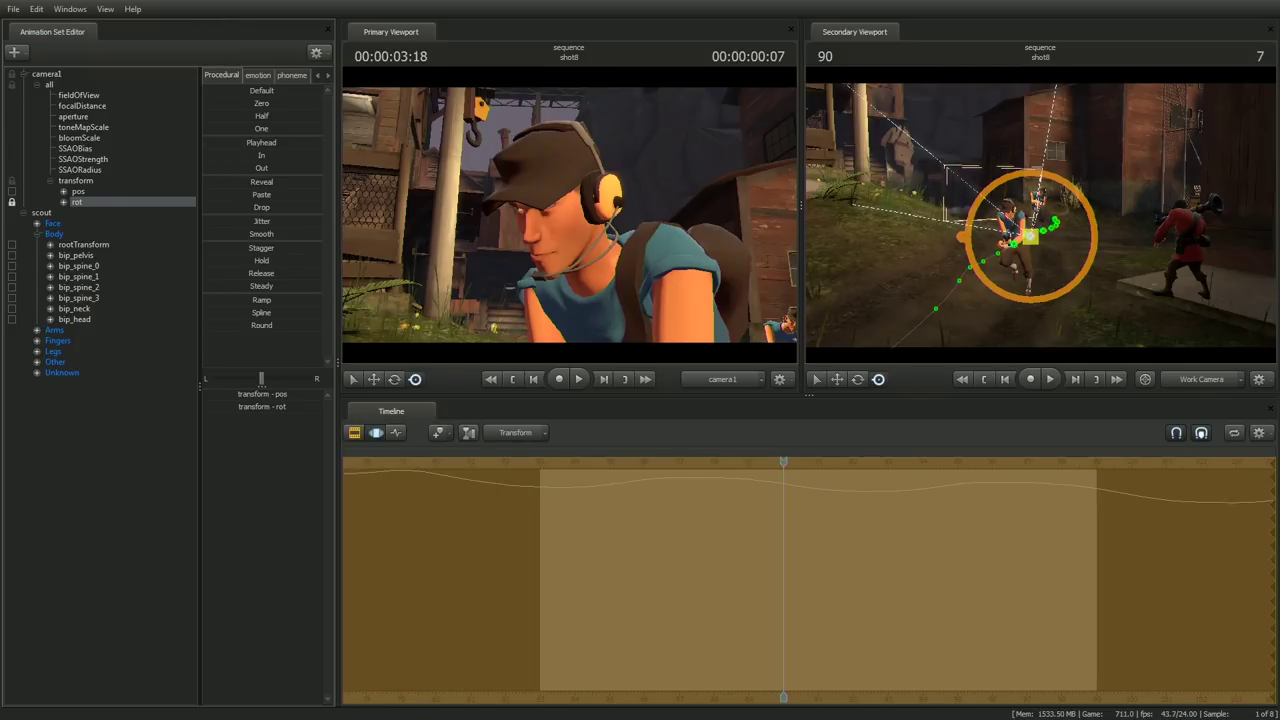
Apply the Playhead preset at partial strength to camera1's rotation, preview the shot, and clear the selection.
{"action": "left_click_drag", "start_coordinate": [248, 143], "coordinate": [290, 143]}
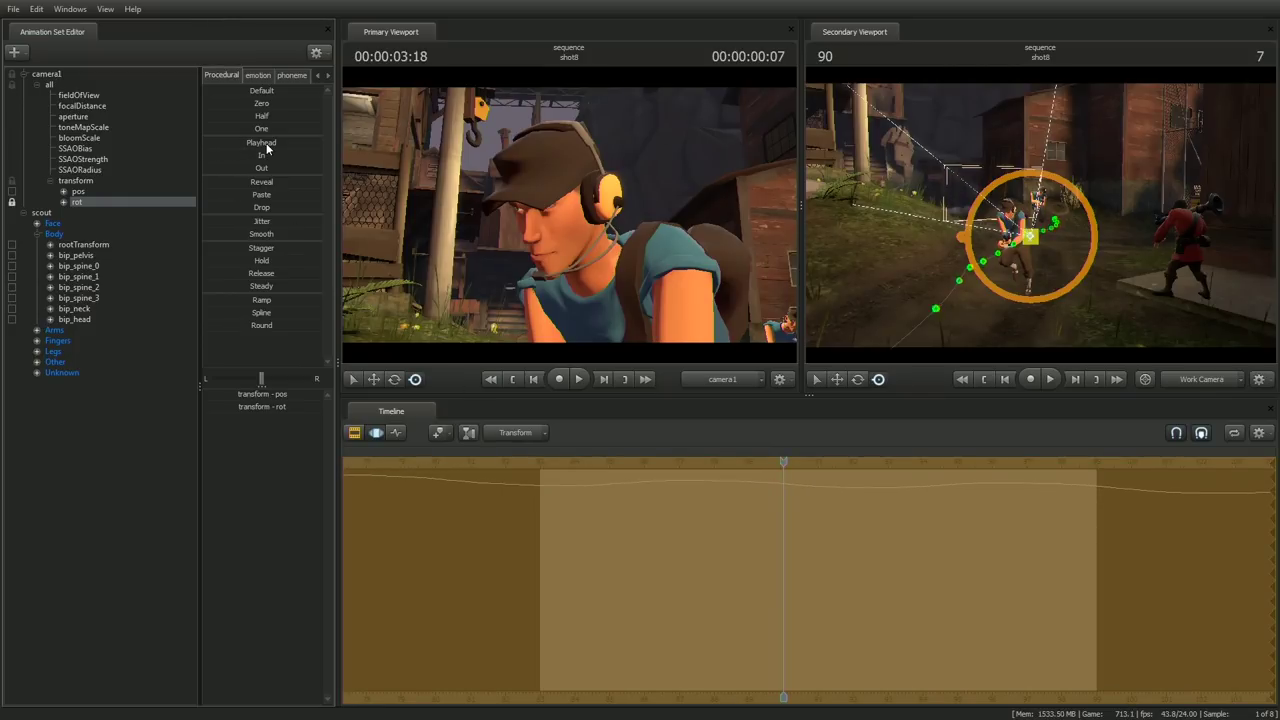
{"action": "key", "text": "space"}
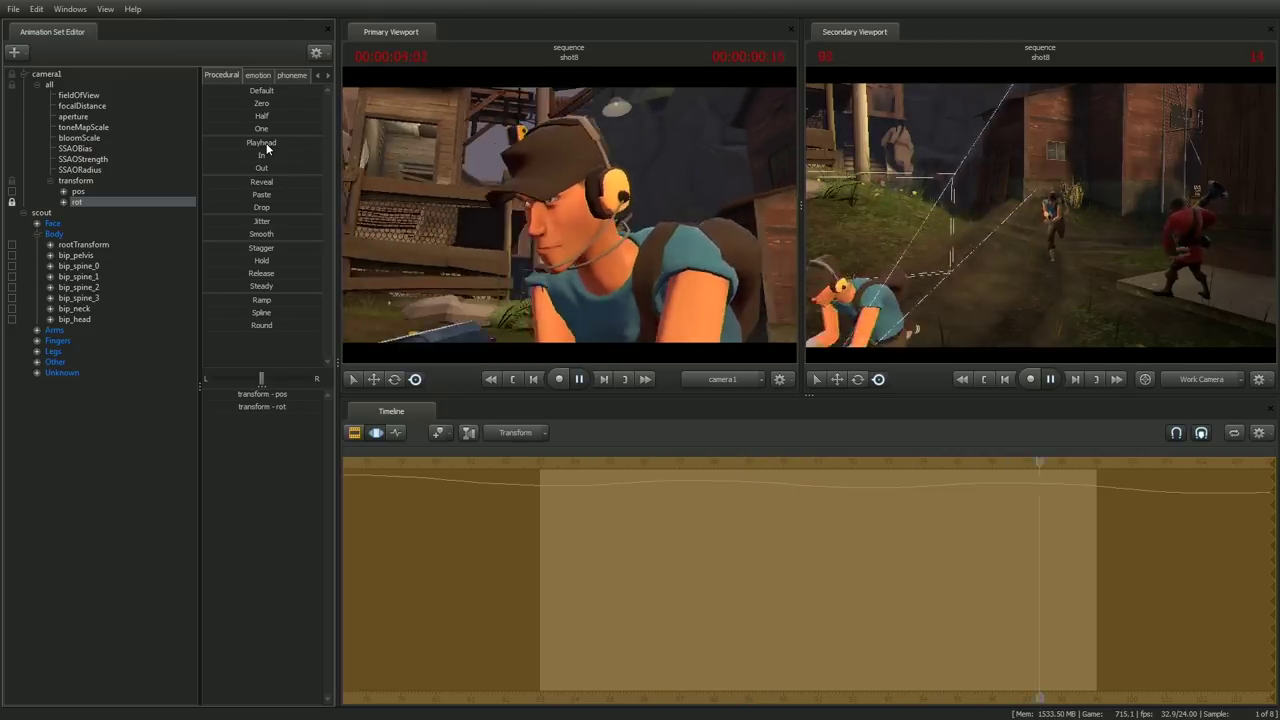
{"action": "key", "text": "space"}
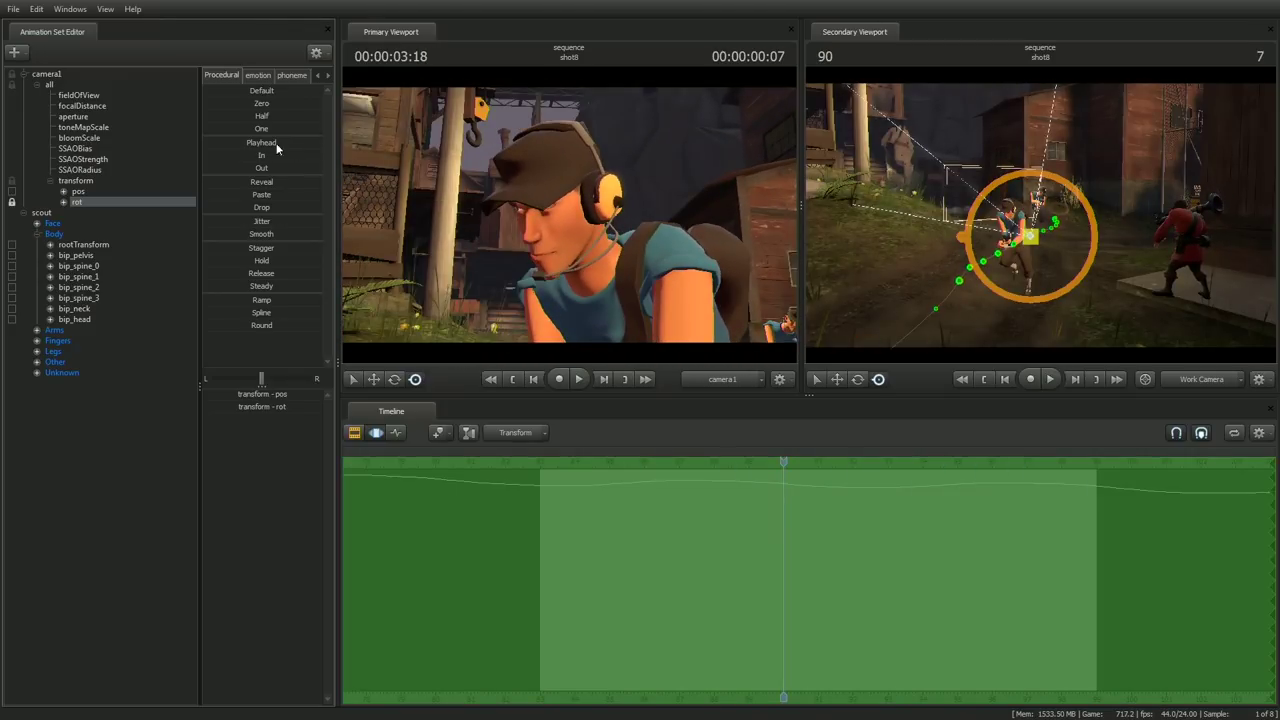
{"action": "left_click", "coordinate": [43, 212]}
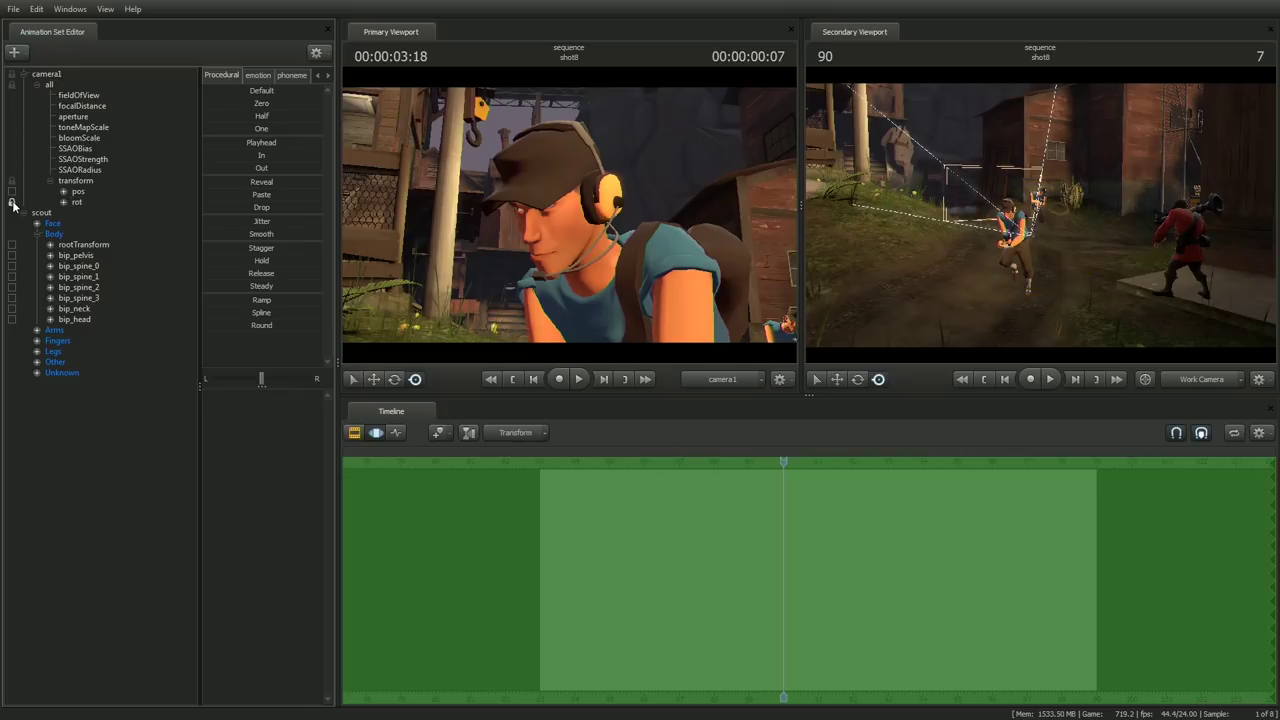